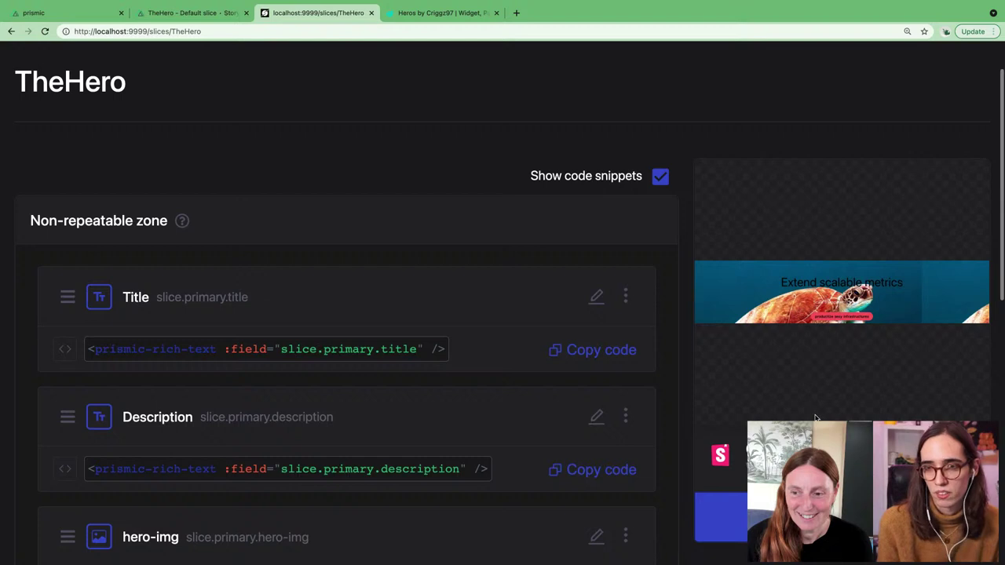
{"action": "scroll", "coordinate": [815, 417], "scroll_direction": "down", "scroll_amount": 1}
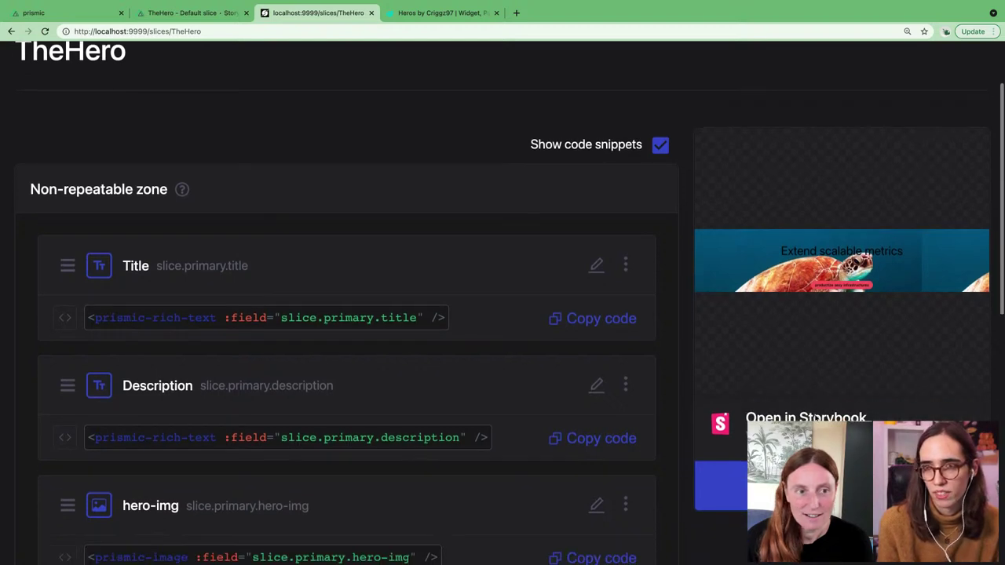
{"action": "scroll", "coordinate": [815, 417], "scroll_direction": "up", "scroll_amount": 1}
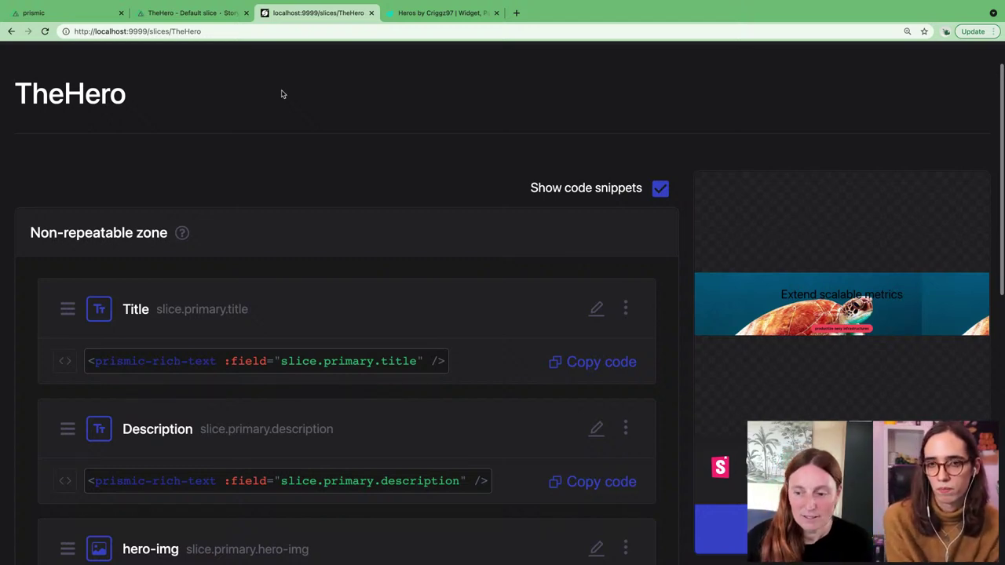
{"action": "scroll", "coordinate": [343, 105], "scroll_direction": "up", "scroll_amount": 1}
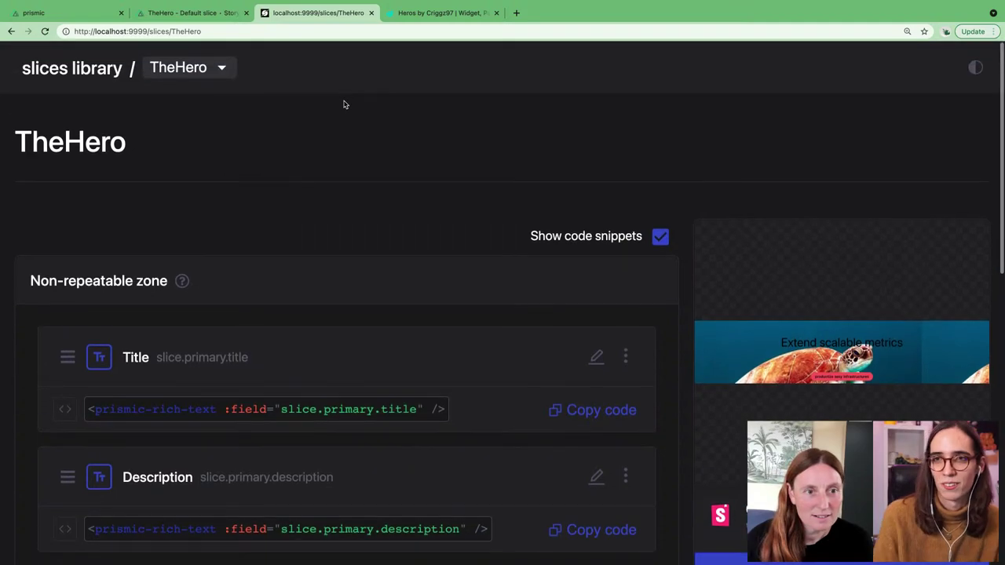
{"action": "key", "text": "ctrl+Left"}
{"action": "key", "text": "ctrl+Right"}
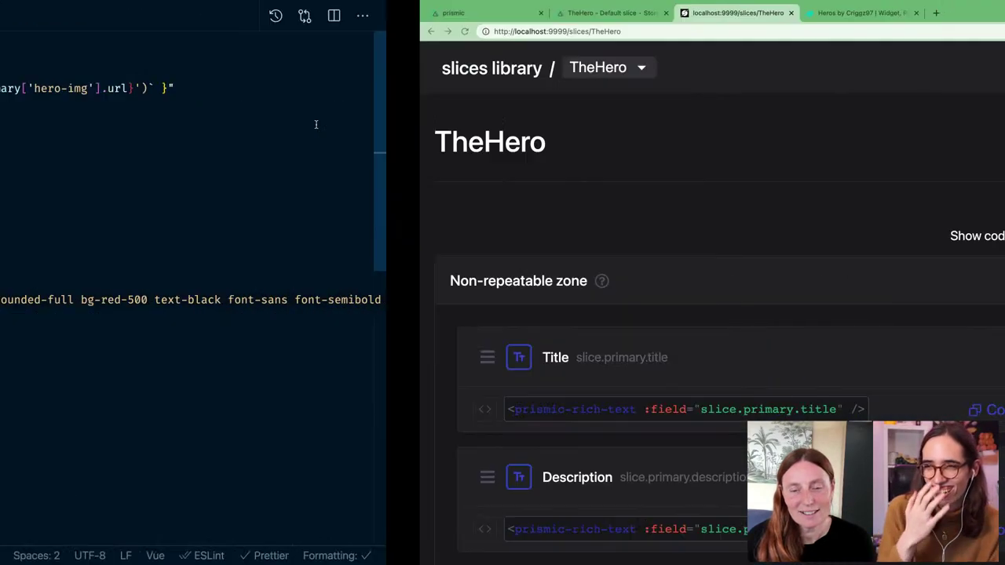
Step: Open a new Chrome tab and load prismic.io
{"action": "left_click", "coordinate": [516, 12]}
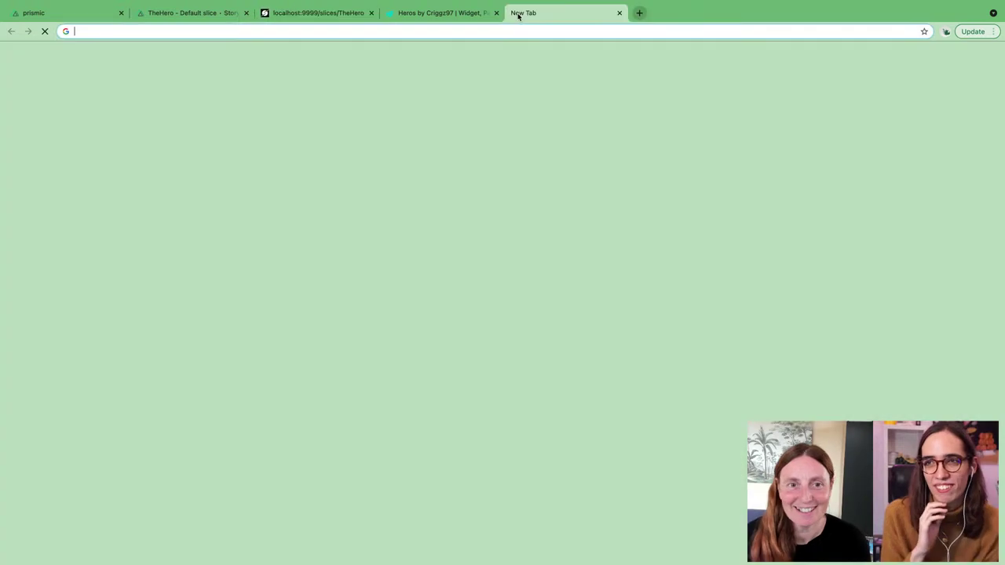
{"action": "left_click", "coordinate": [435, 32]}
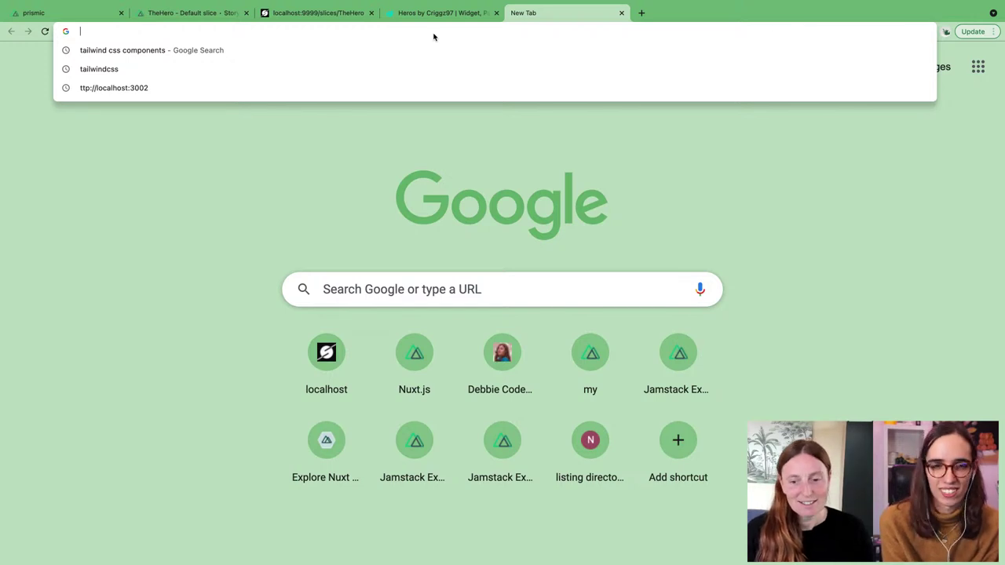
{"action": "type", "text": "a"}
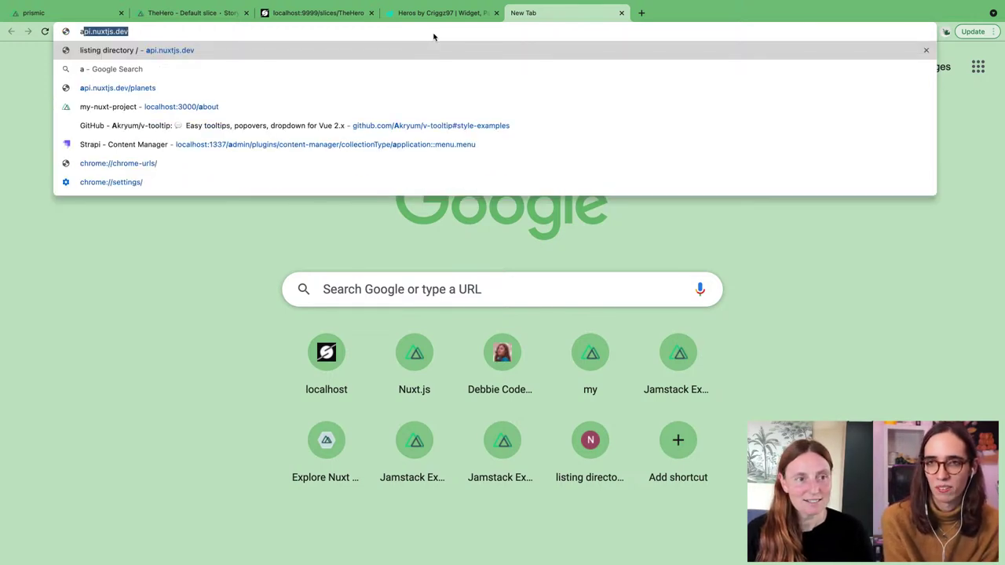
{"action": "key", "text": "BackSpace"}
{"action": "key", "text": "BackSpace"}
{"action": "type", "text": "pr"}
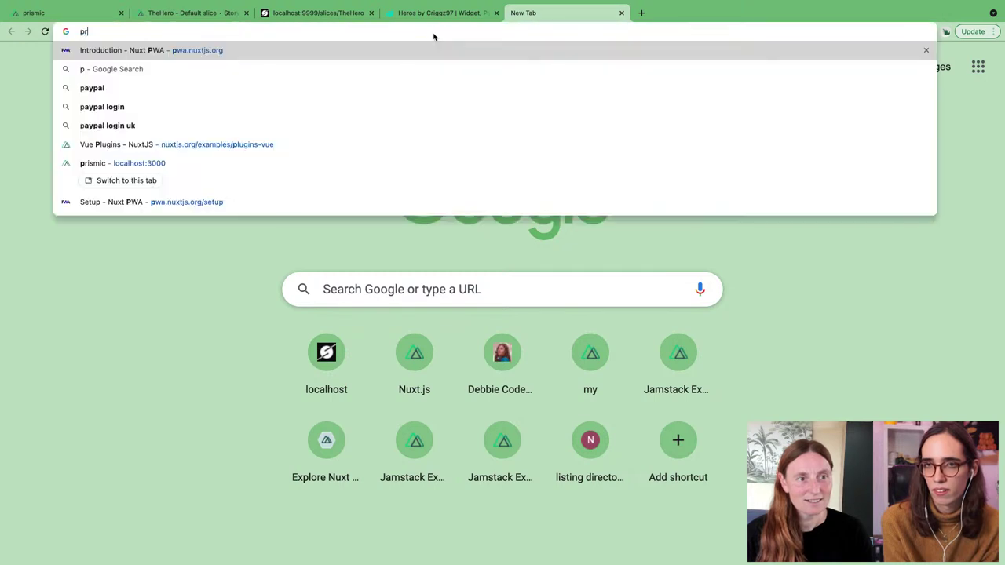
{"action": "type", "text": "ismic.io"}
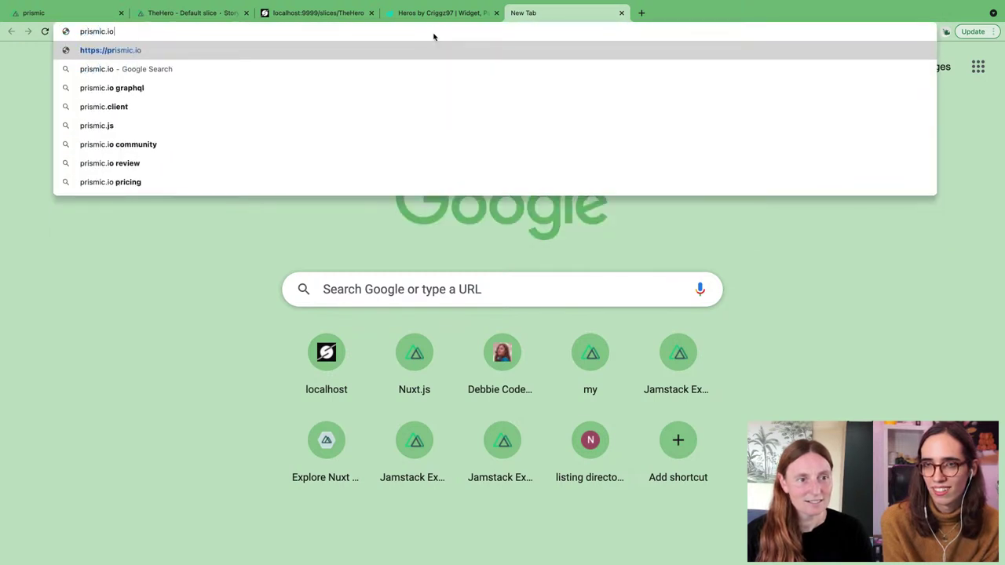
{"action": "key", "text": "Return"}
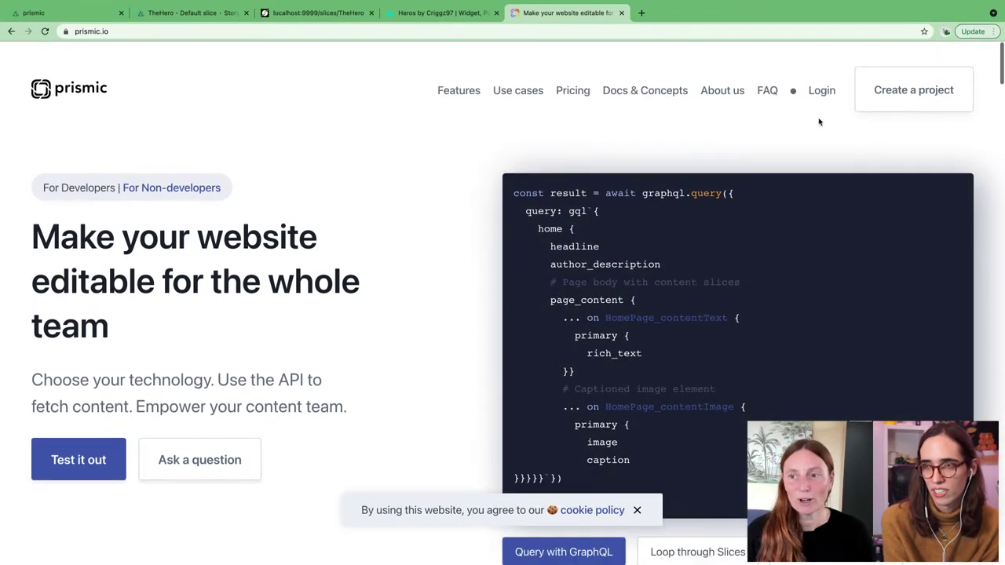
Step: Log in to Prismic with the account e-mail and password, letting Chrome save the password
{"action": "left_click", "coordinate": [822, 91]}
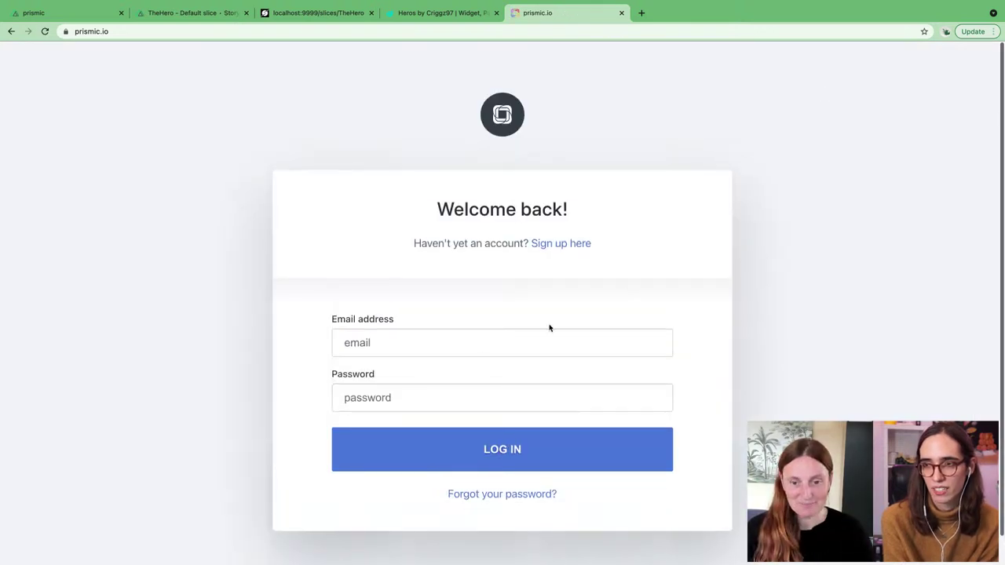
{"action": "left_click", "coordinate": [459, 346]}
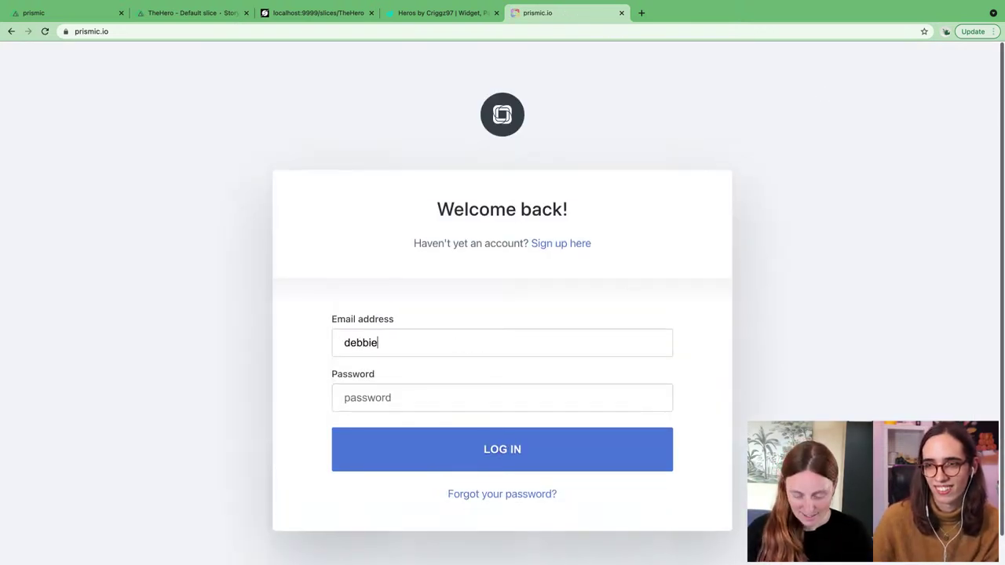
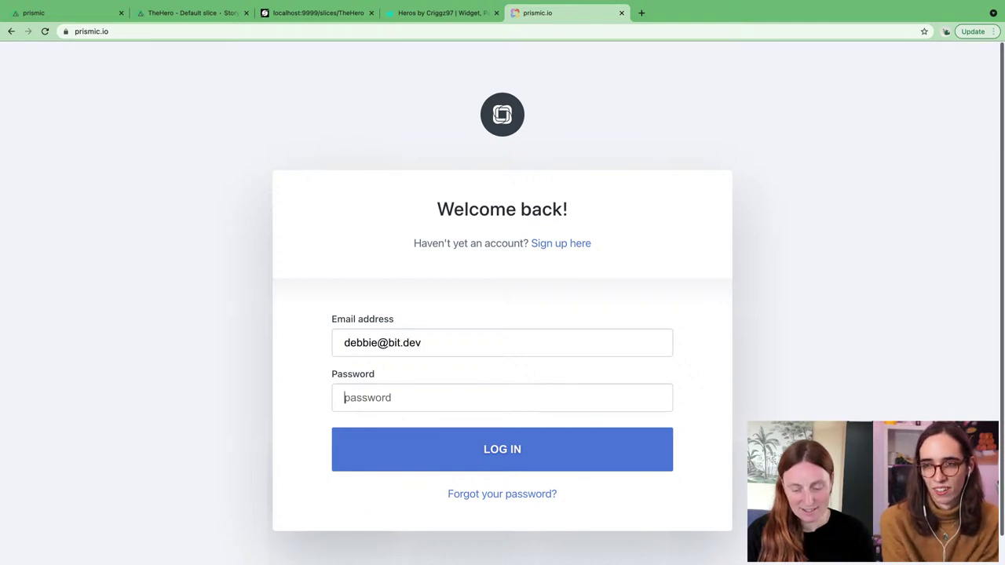
{"action": "type", "text": "•••••••"}
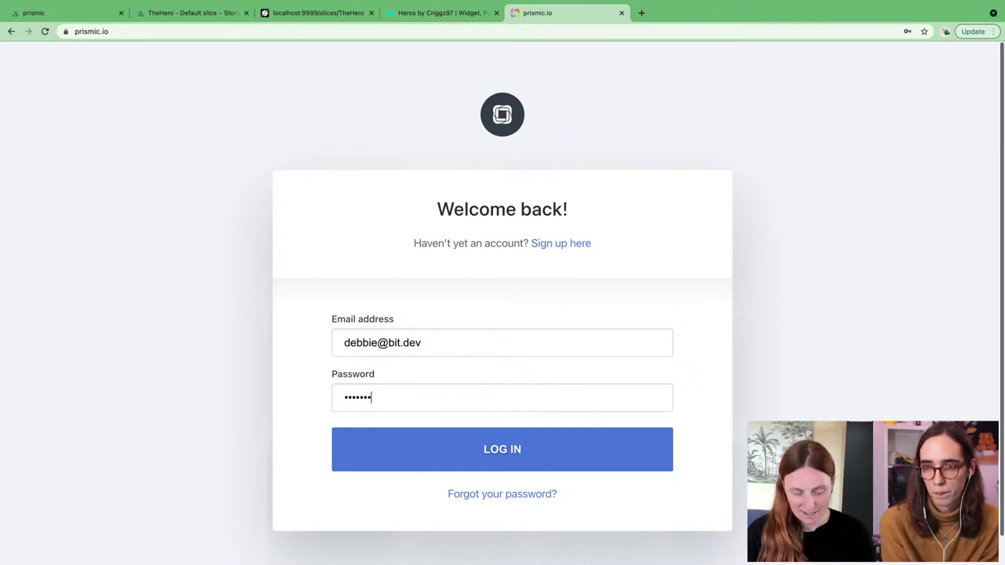
{"action": "type", "text": "•"}
{"action": "key", "text": "Return"}
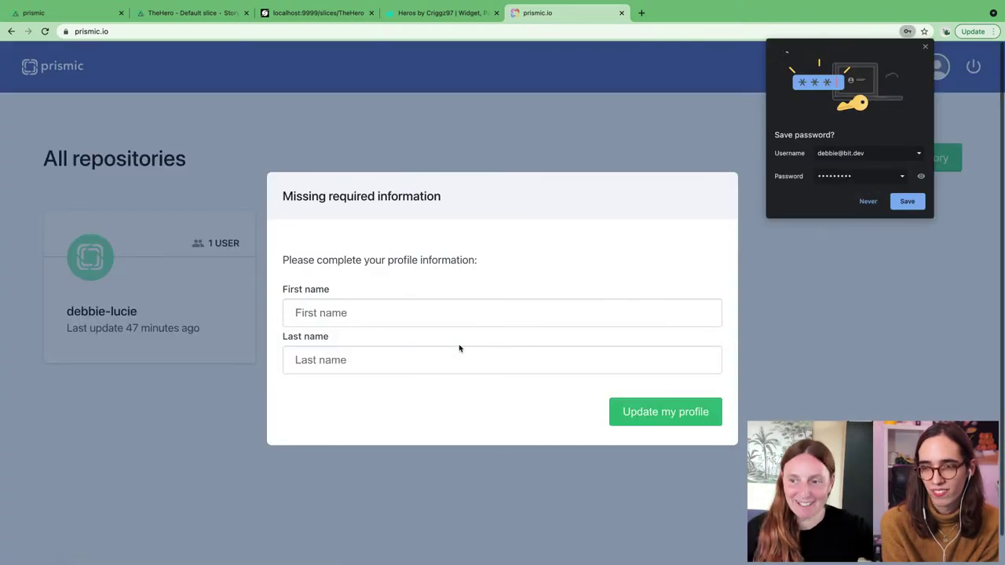
{"action": "left_click", "coordinate": [914, 201]}
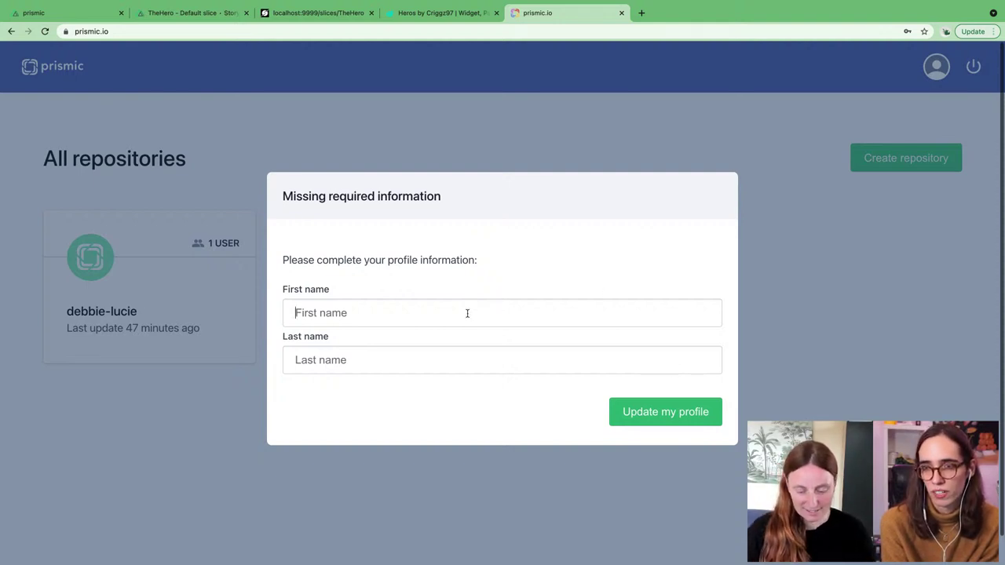
Step: Fill in the profile's first and last name fields and update the profile
{"action": "type", "text": "Debbie"}
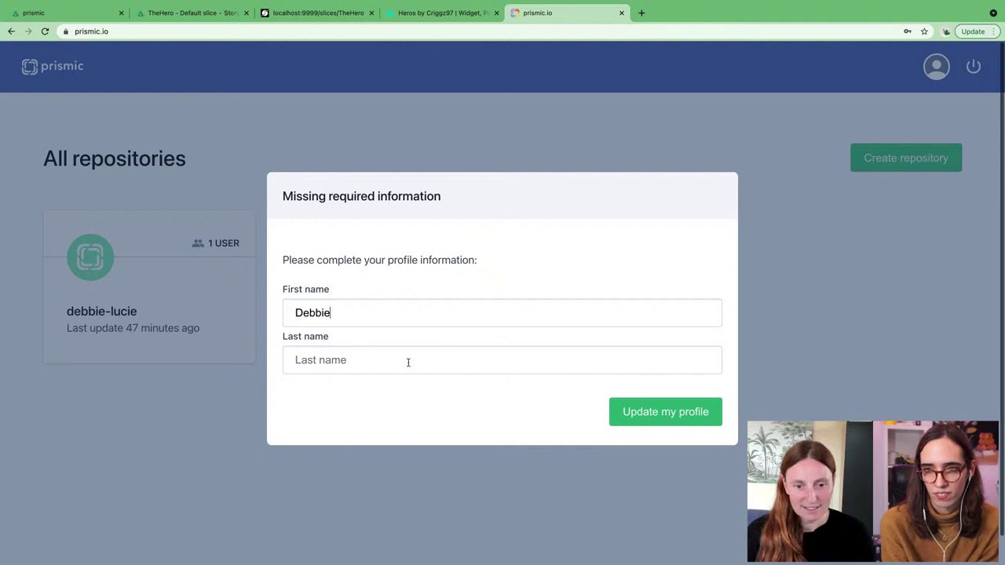
{"action": "left_click", "coordinate": [408, 362]}
{"action": "key", "text": "BackSpace"}
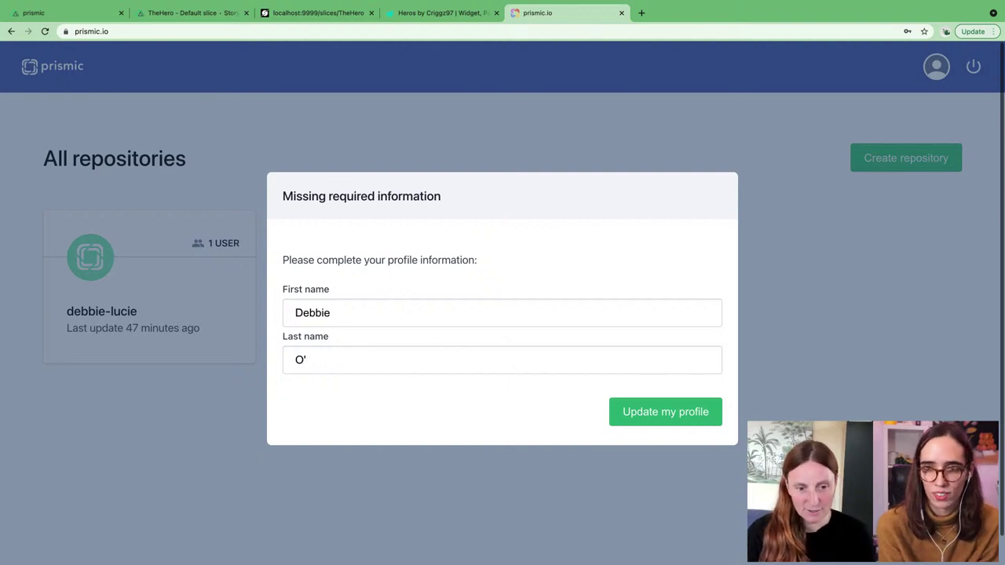
{"action": "key", "text": "BackSpace"}
{"action": "key", "text": "BackSpace"}
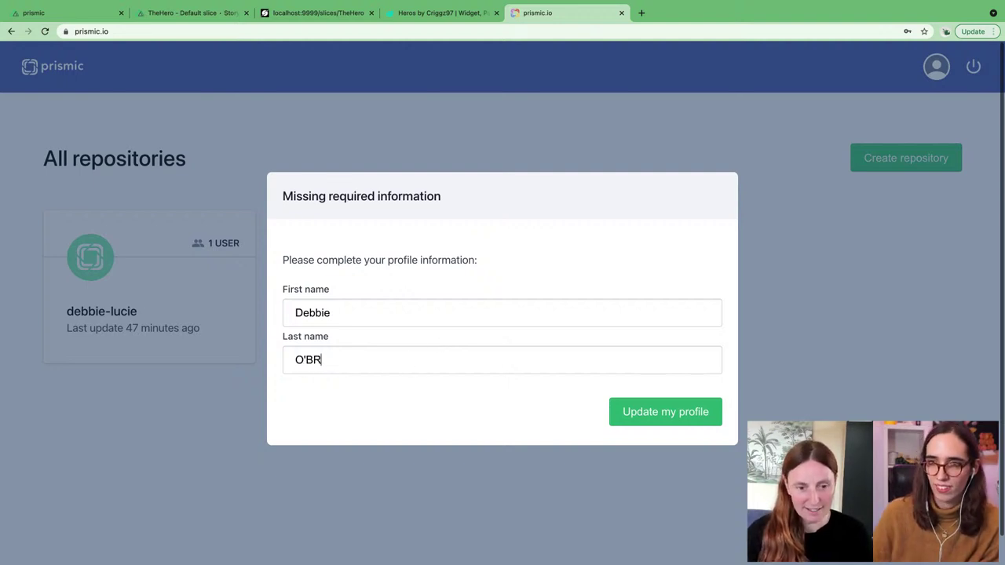
{"action": "key", "text": "BackSpace"}
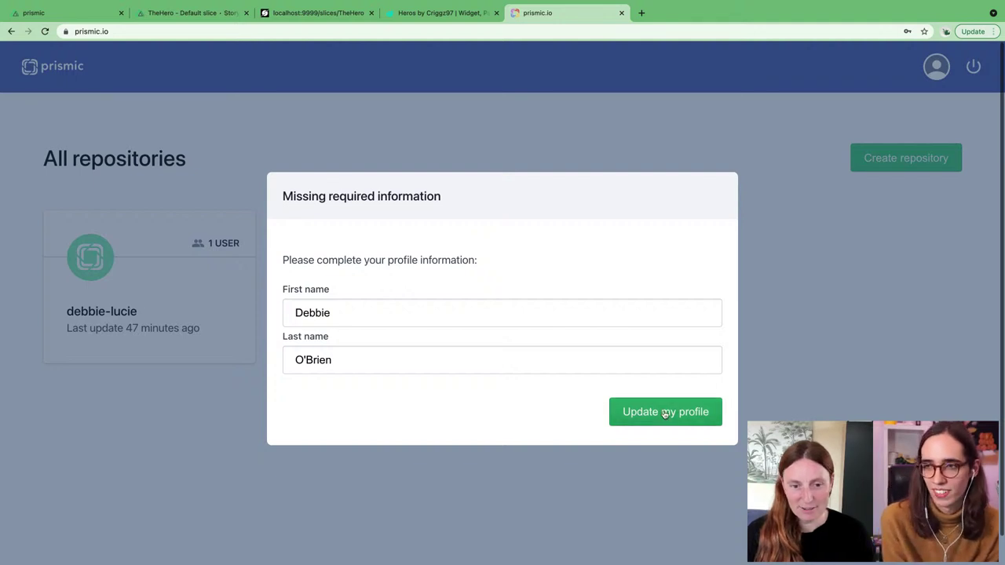
{"action": "left_click", "coordinate": [665, 412]}
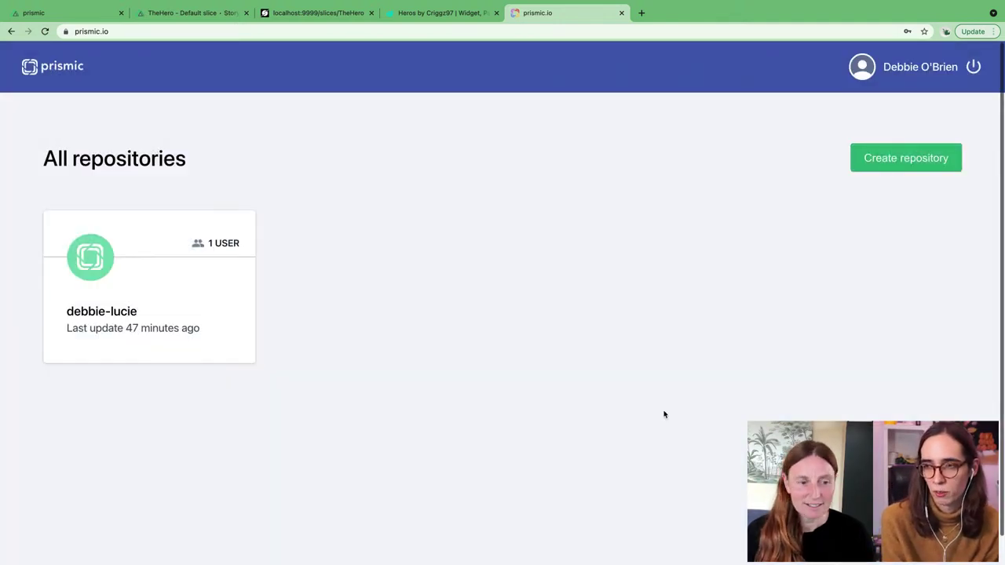
Step: Open the repository and define English - Great Britain as its main language
{"action": "left_click", "coordinate": [119, 327]}
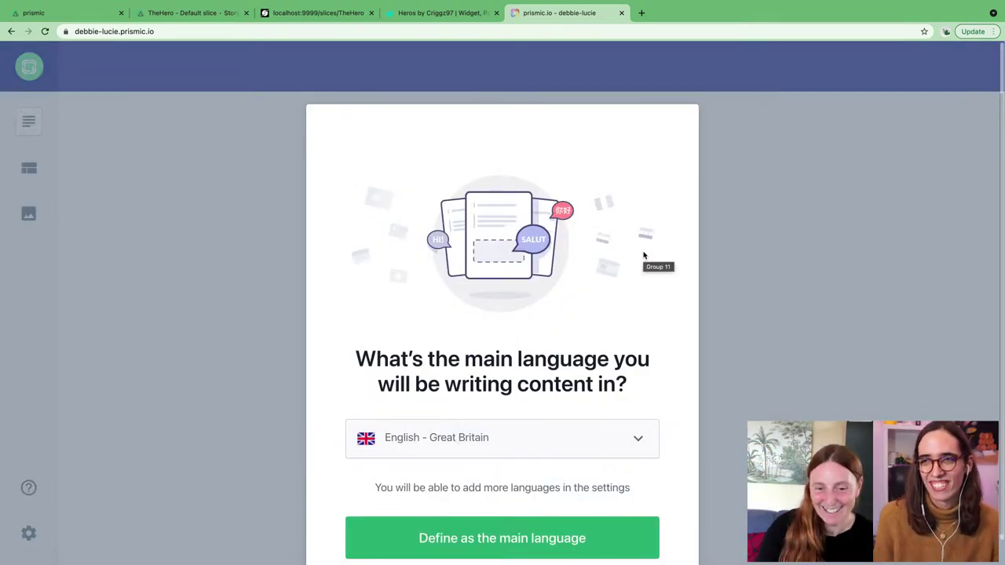
{"action": "scroll", "coordinate": [612, 267], "scroll_direction": "down", "scroll_amount": 1}
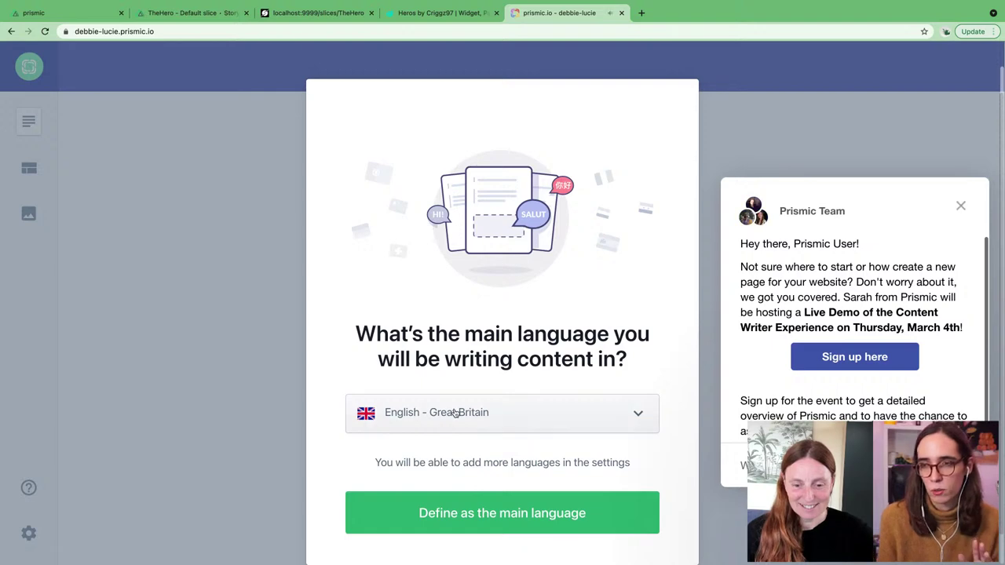
{"action": "left_click", "coordinate": [518, 518]}
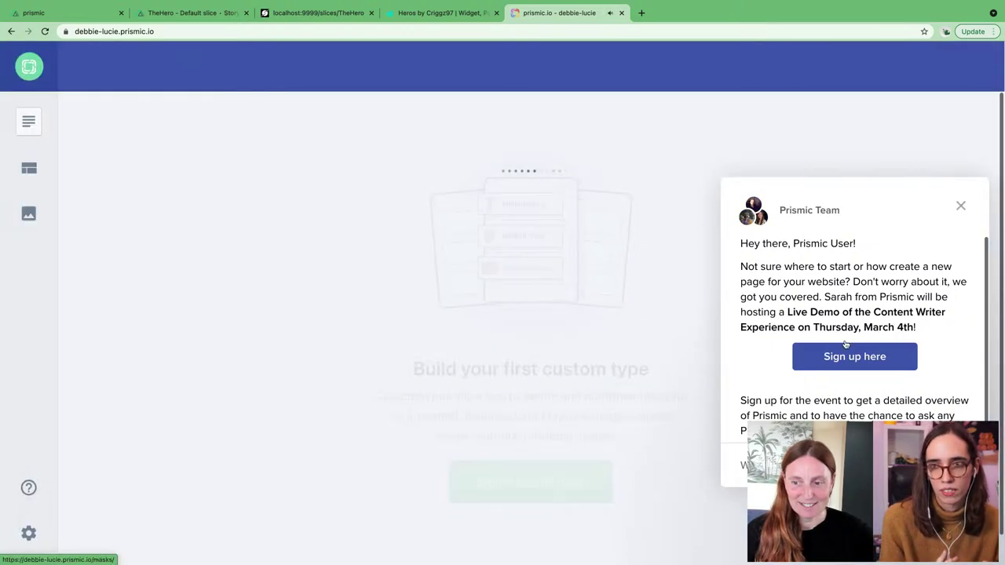
Step: Dismiss both chat popups and start a new custom type
{"action": "left_click", "coordinate": [957, 205]}
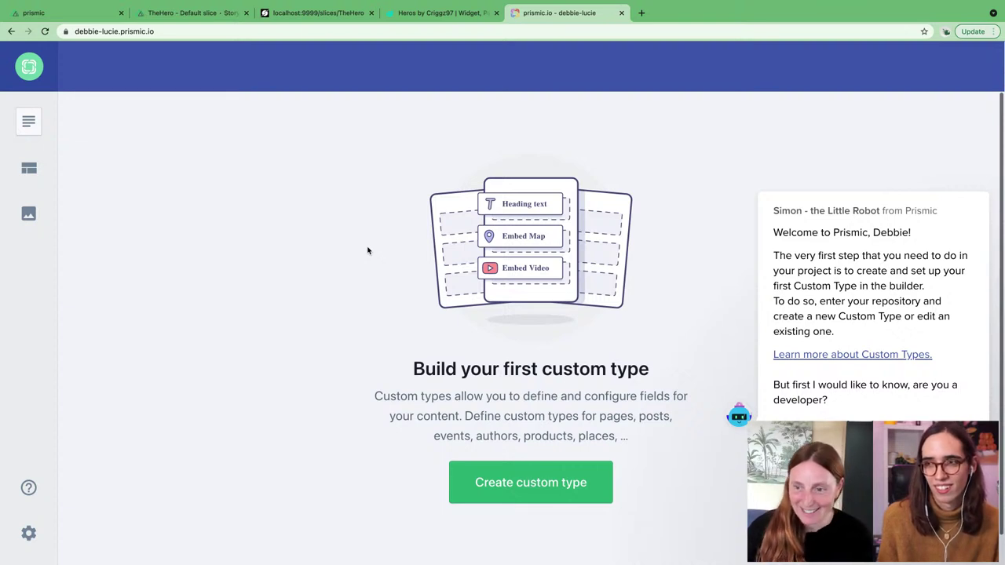
{"action": "mouse_move", "coordinate": [900, 397]}
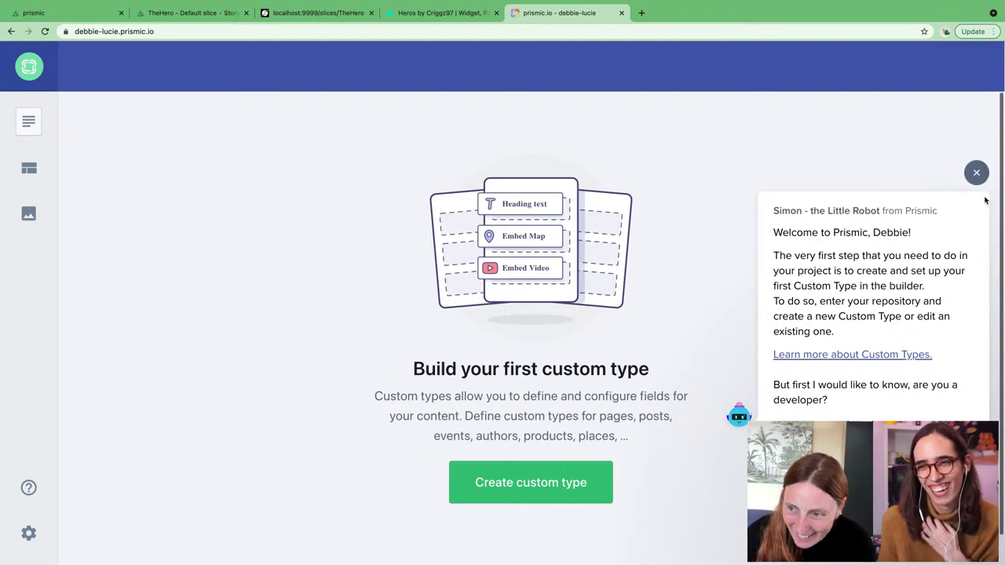
{"action": "left_click", "coordinate": [976, 172]}
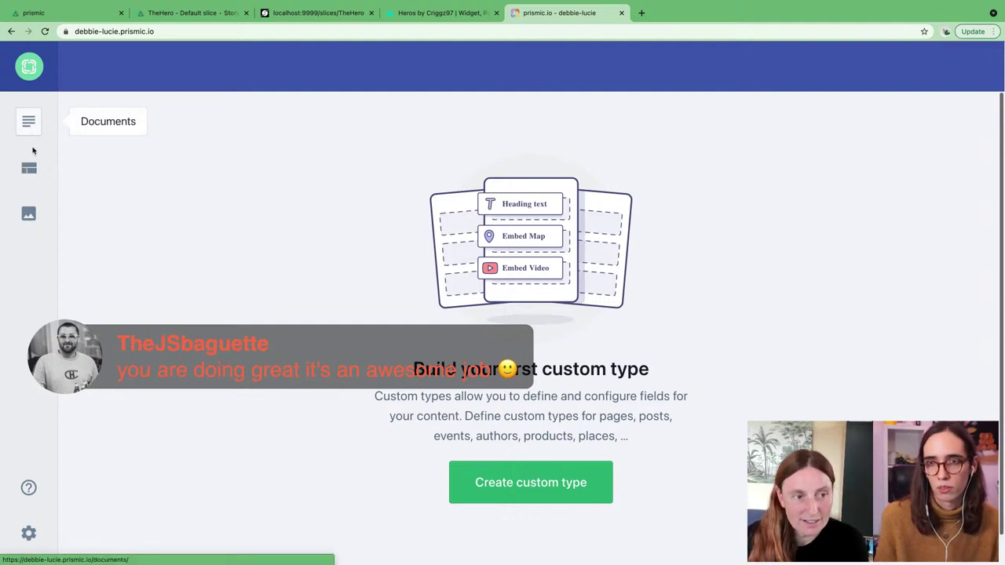
{"action": "left_click", "coordinate": [556, 480]}
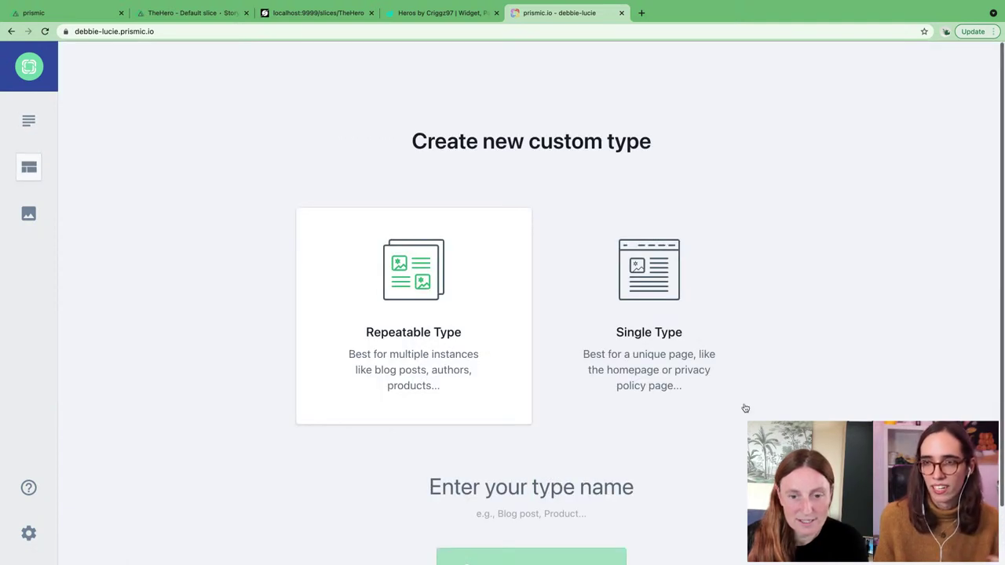
Step: Create a Repeatable custom type named 'page'
{"action": "scroll", "coordinate": [746, 409], "scroll_direction": "down", "scroll_amount": 2}
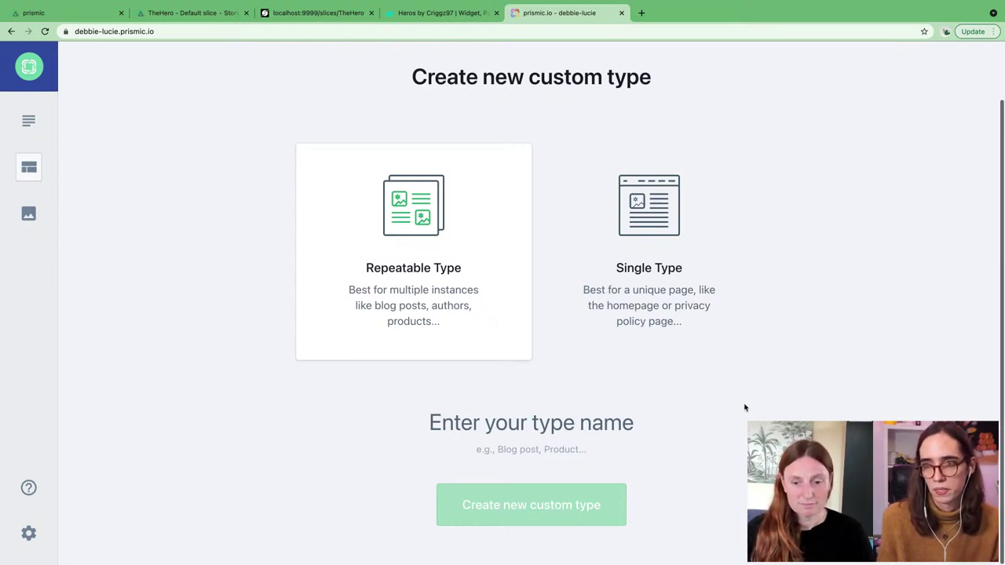
{"action": "type", "text": "p"}
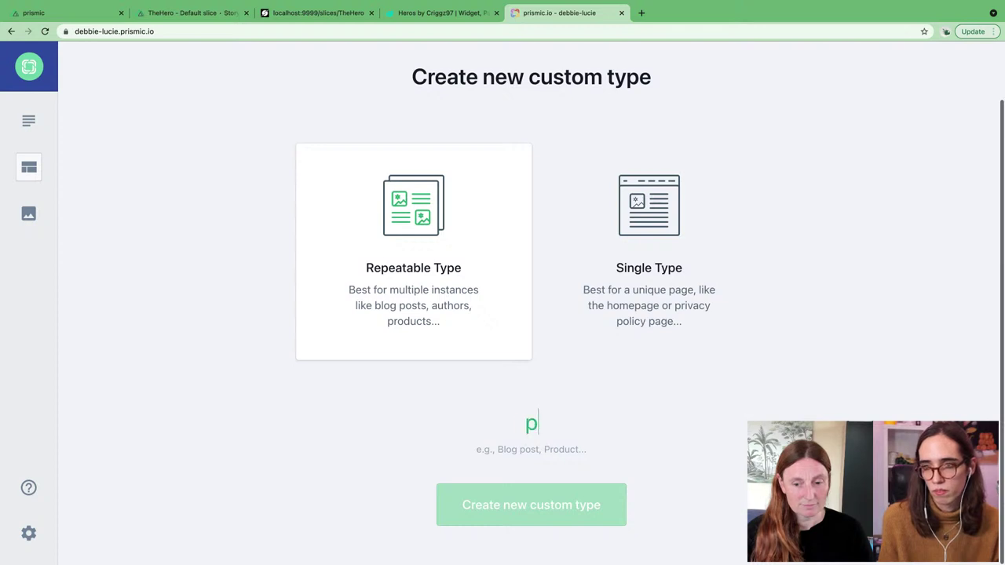
{"action": "type", "text": "age"}
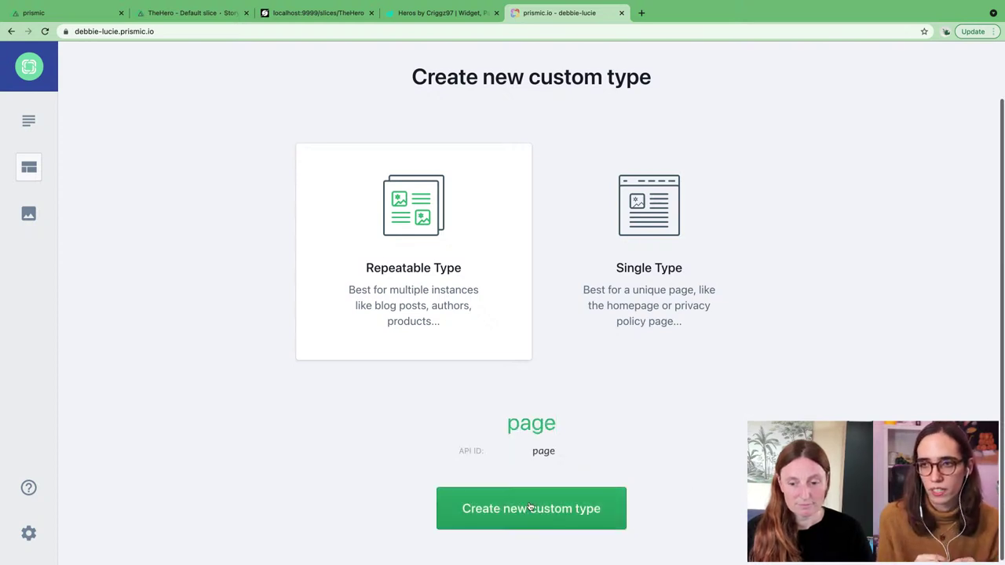
{"action": "left_click", "coordinate": [528, 507]}
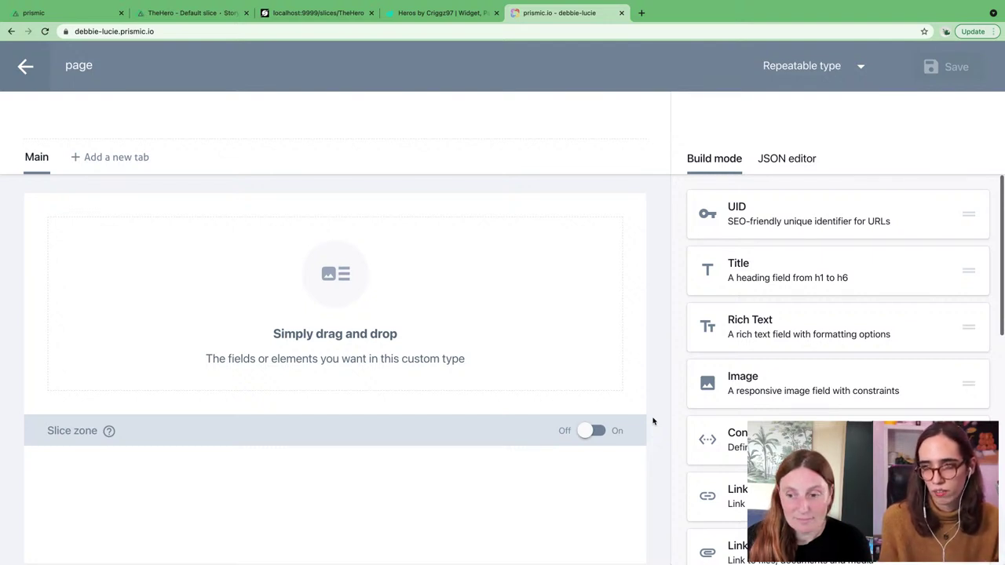
Step: Turn the slice zone on for the page custom type
{"action": "scroll", "coordinate": [674, 420], "scroll_direction": "down", "scroll_amount": 5}
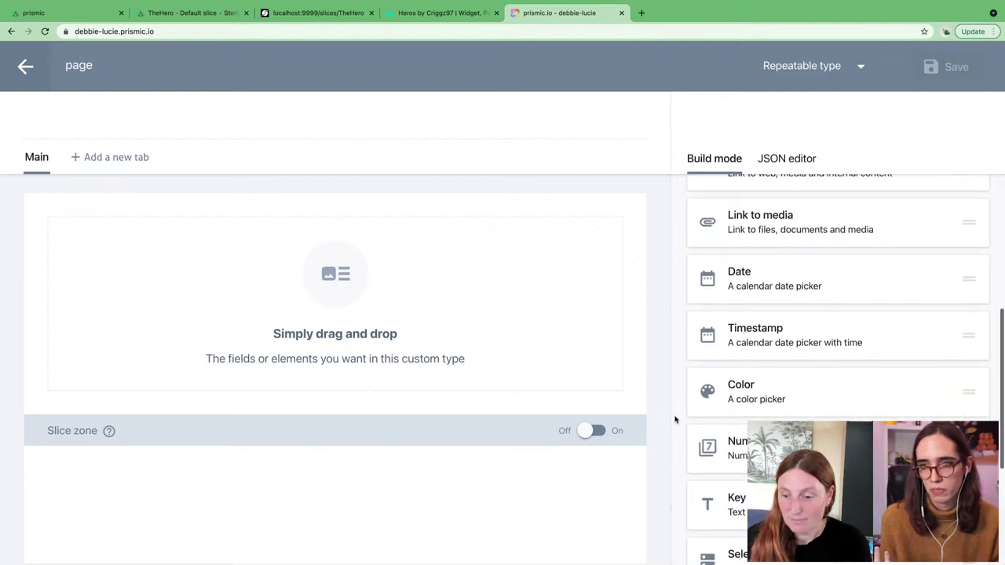
{"action": "scroll", "coordinate": [674, 420], "scroll_direction": "down", "scroll_amount": 4}
{"action": "scroll", "coordinate": [675, 420], "scroll_direction": "up", "scroll_amount": 8}
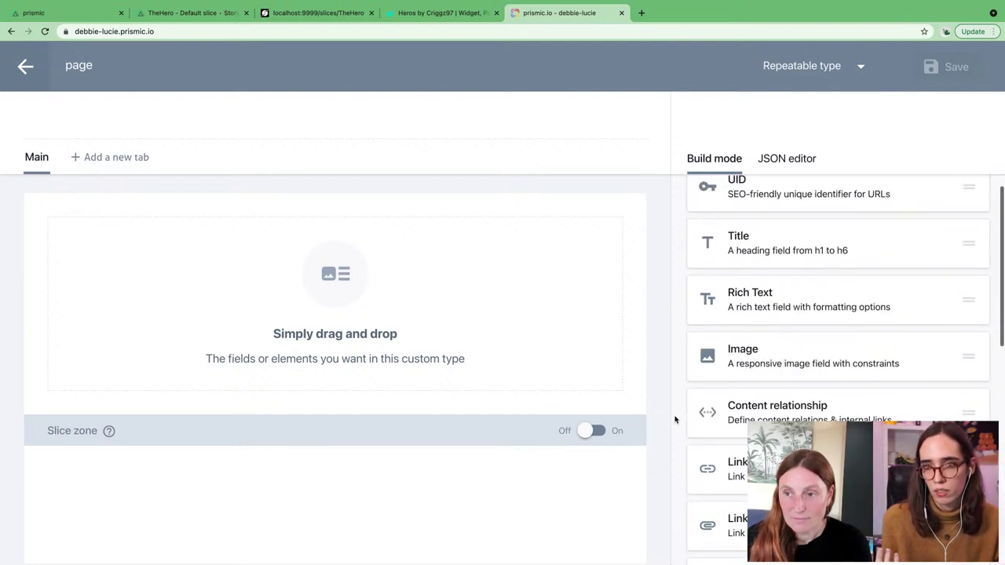
{"action": "scroll", "coordinate": [675, 420], "scroll_direction": "up", "scroll_amount": 1}
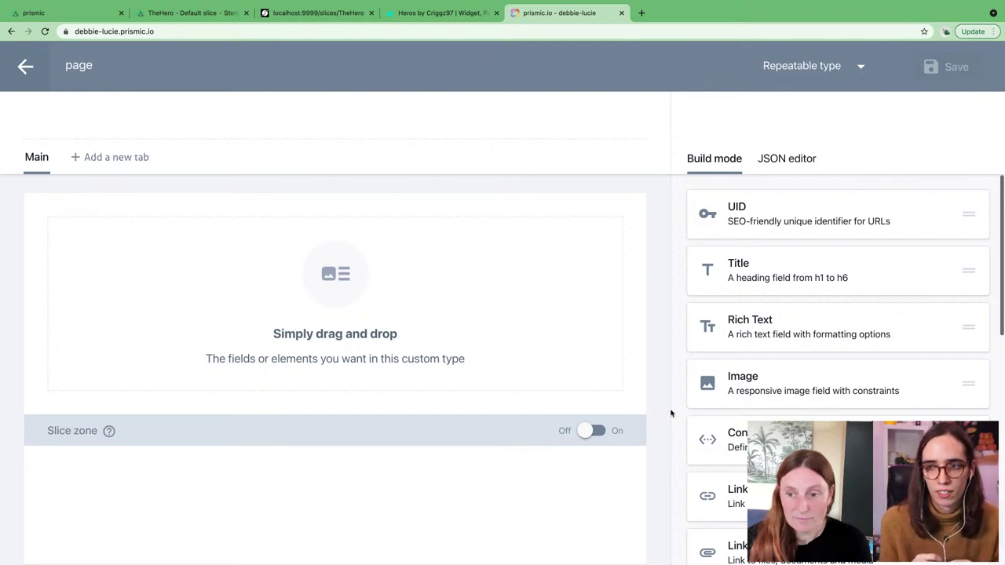
{"action": "left_click", "coordinate": [598, 430]}
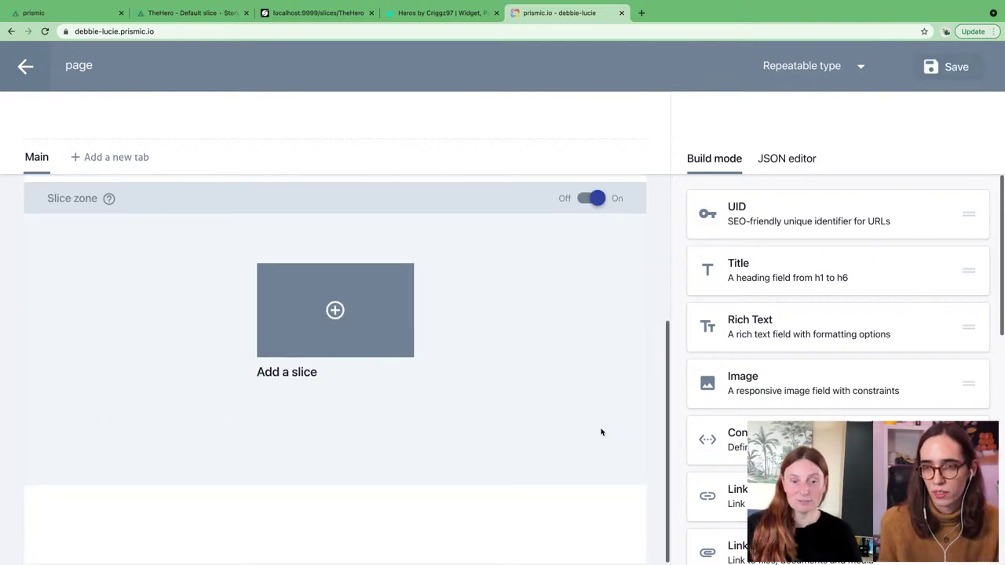
Step: Add the shared TheHero slice to the slice zone and save the type
{"action": "left_click", "coordinate": [340, 317]}
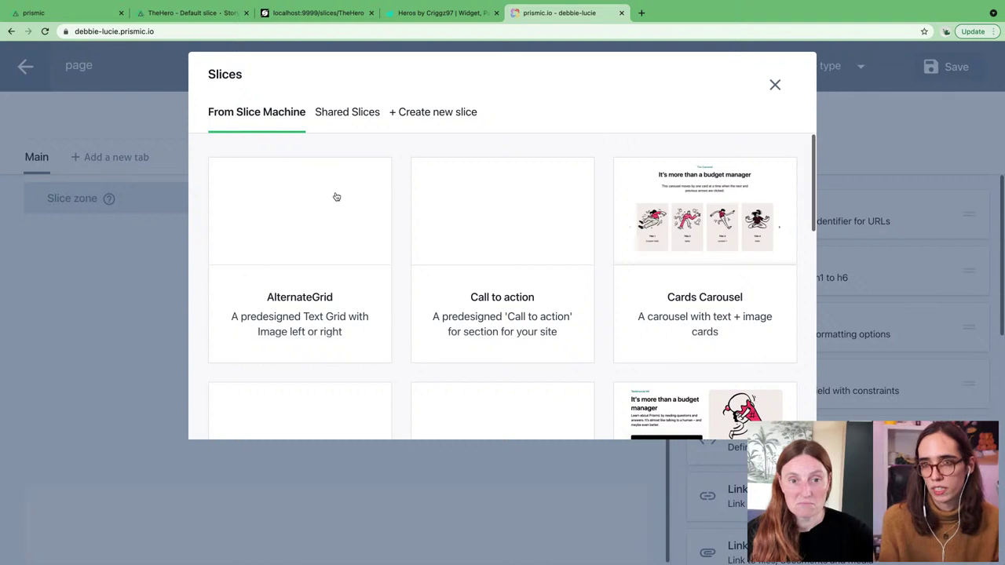
{"action": "left_click", "coordinate": [343, 114]}
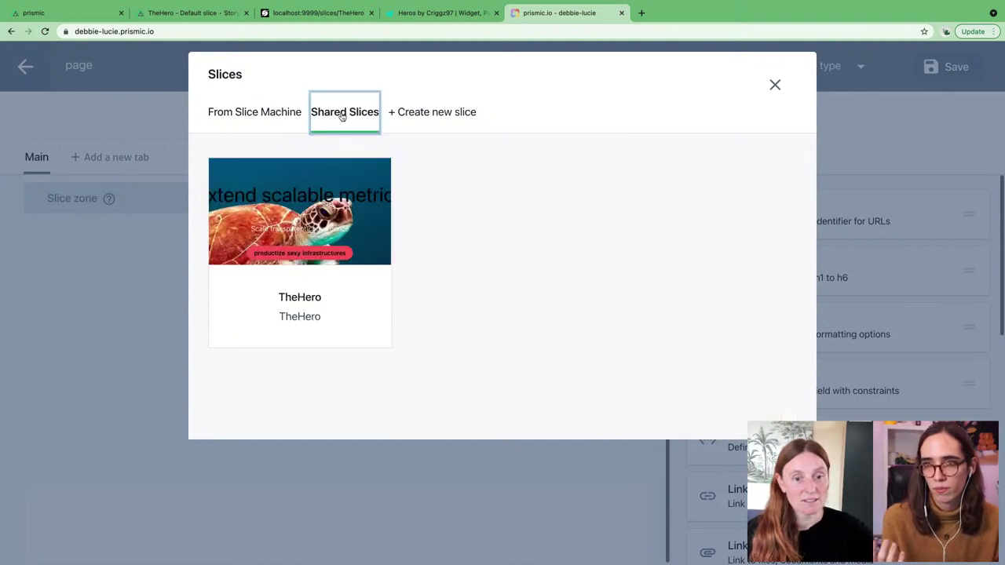
{"action": "left_click", "coordinate": [335, 198]}
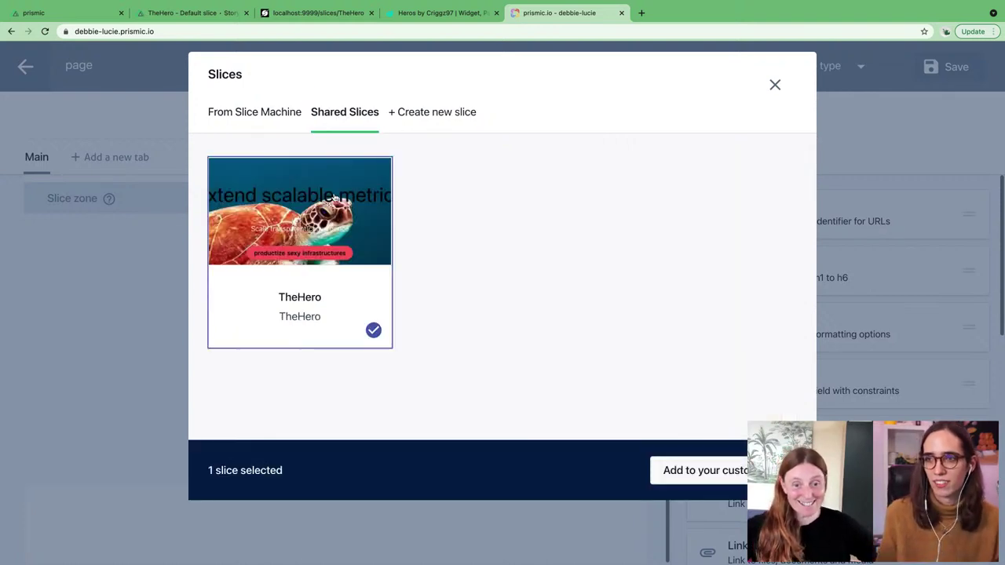
{"action": "left_click", "coordinate": [704, 472]}
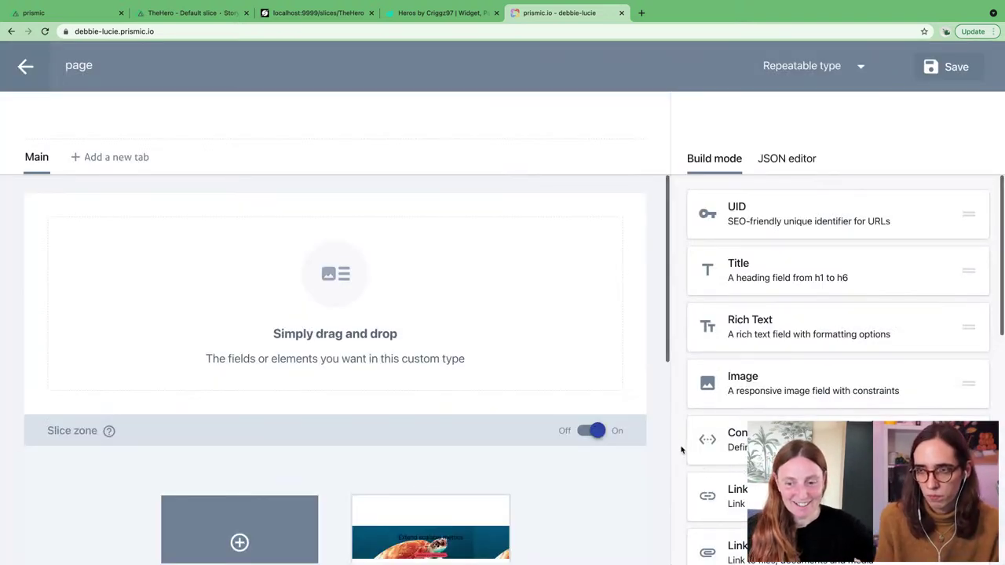
{"action": "scroll", "coordinate": [664, 437], "scroll_direction": "down", "scroll_amount": 2}
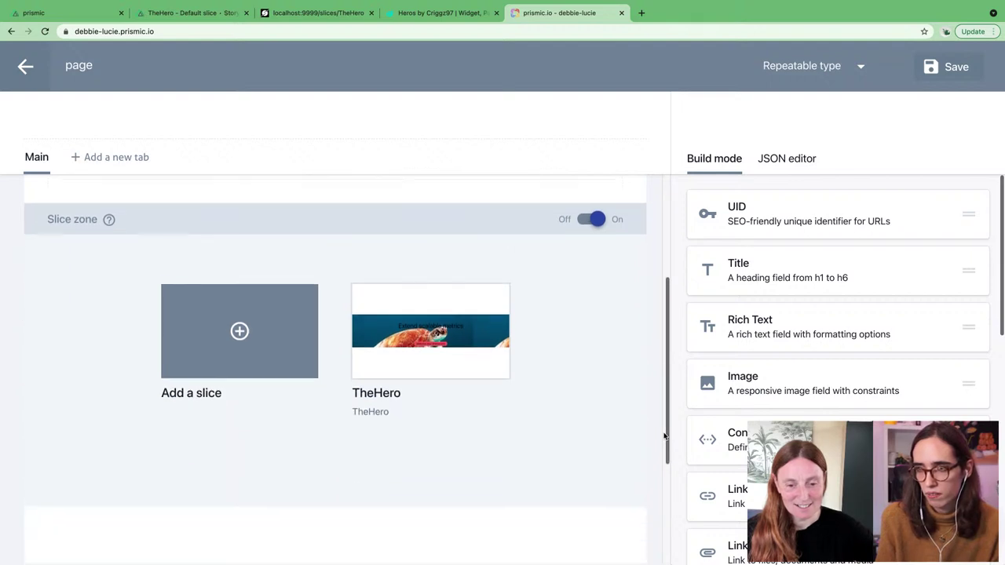
{"action": "scroll", "coordinate": [663, 436], "scroll_direction": "up", "scroll_amount": 3}
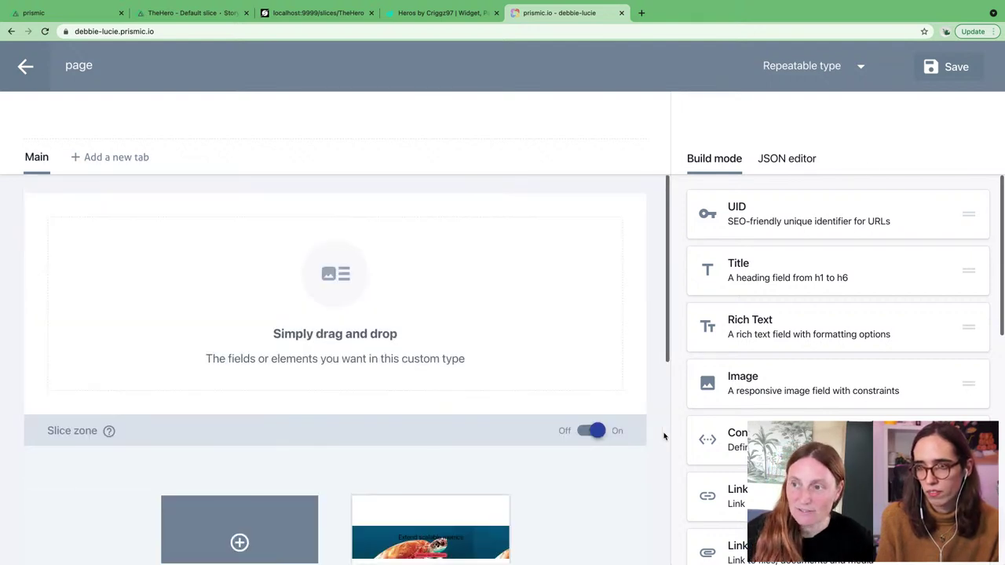
{"action": "left_click", "coordinate": [935, 66]}
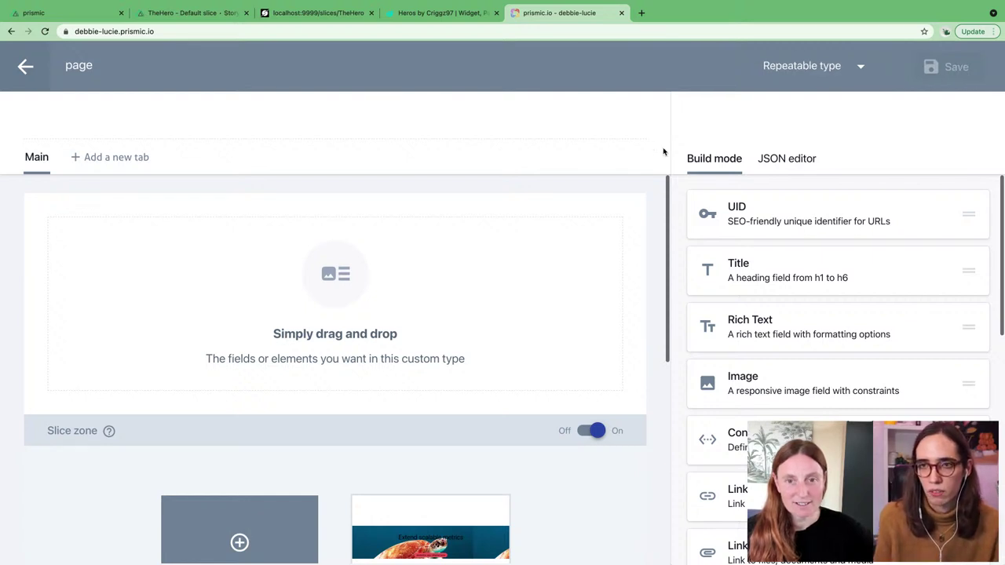
Step: Review the saved page type and go back to the Custom Types list
{"action": "scroll", "coordinate": [658, 203], "scroll_direction": "down", "scroll_amount": 2}
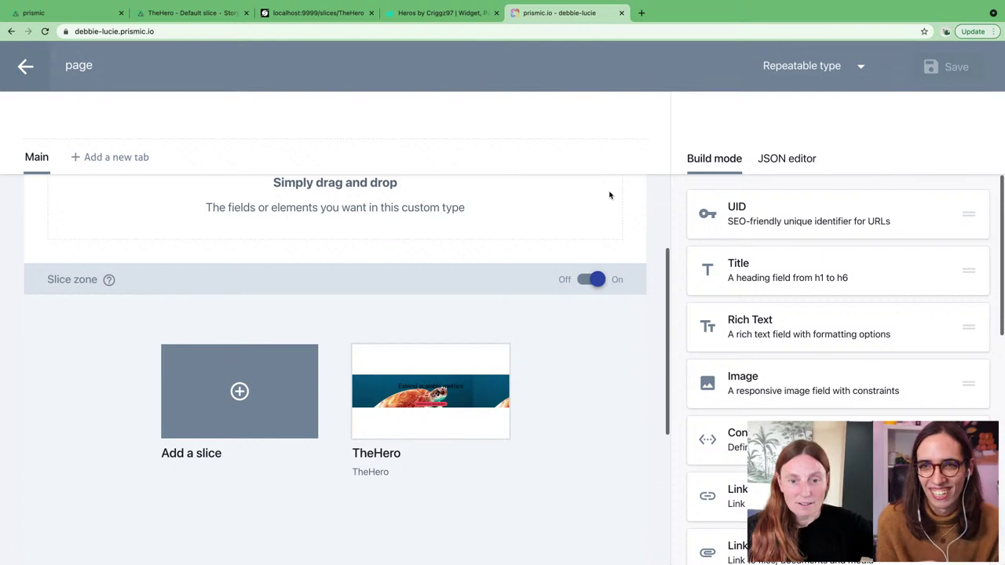
{"action": "scroll", "coordinate": [609, 195], "scroll_direction": "up", "scroll_amount": 2}
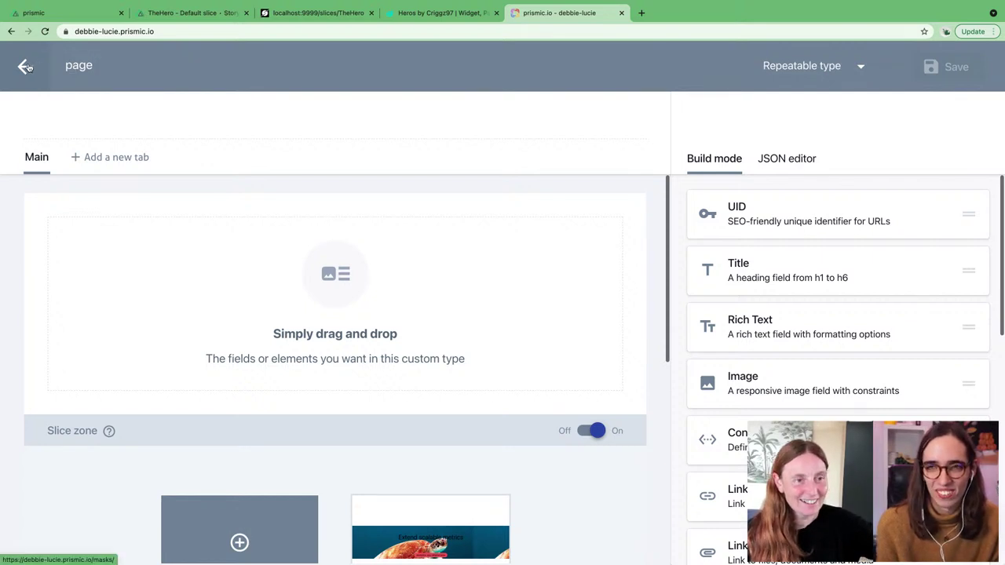
{"action": "left_click", "coordinate": [25, 66]}
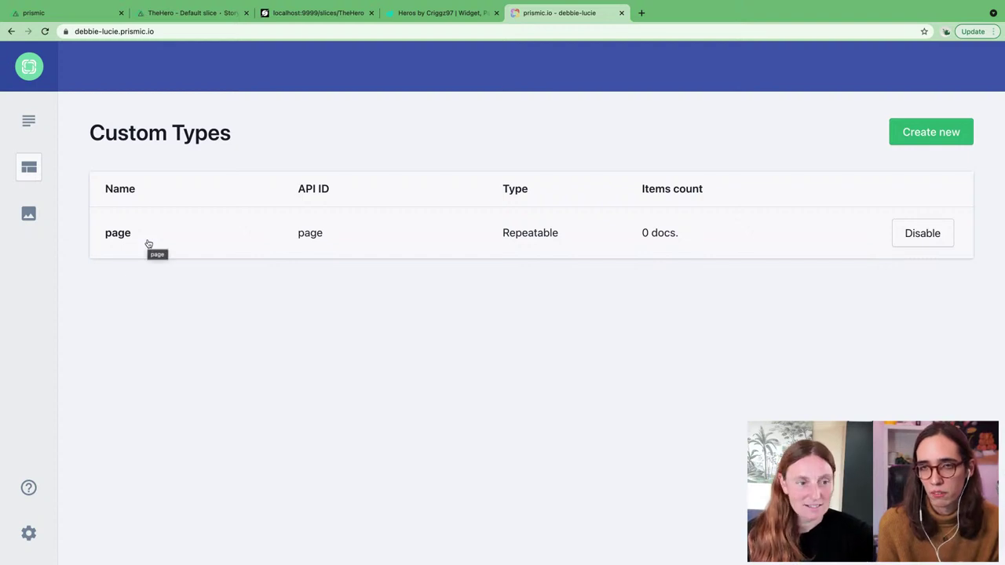
Step: Create a new page document from the Documents list
{"action": "left_click", "coordinate": [32, 121]}
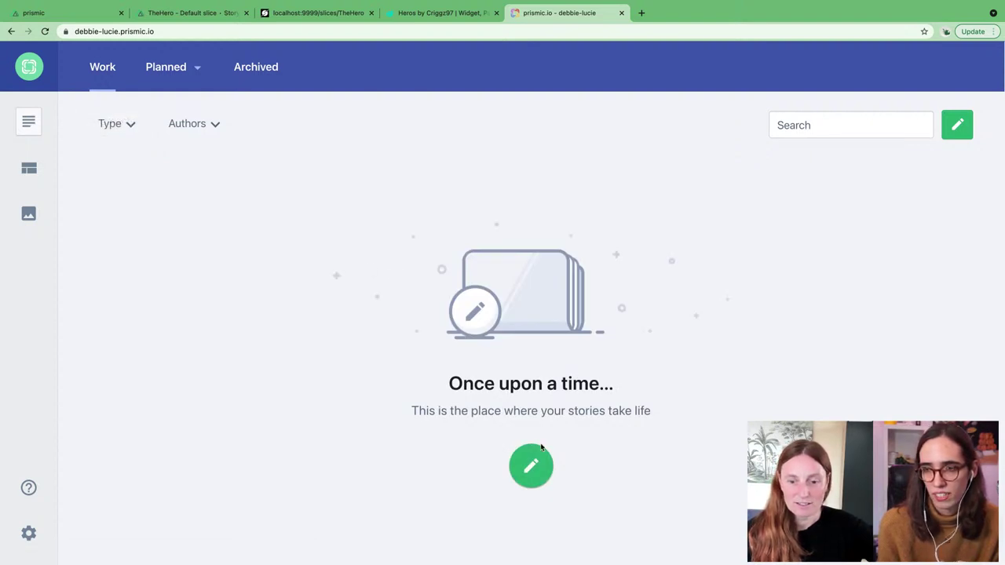
{"action": "left_click", "coordinate": [530, 466]}
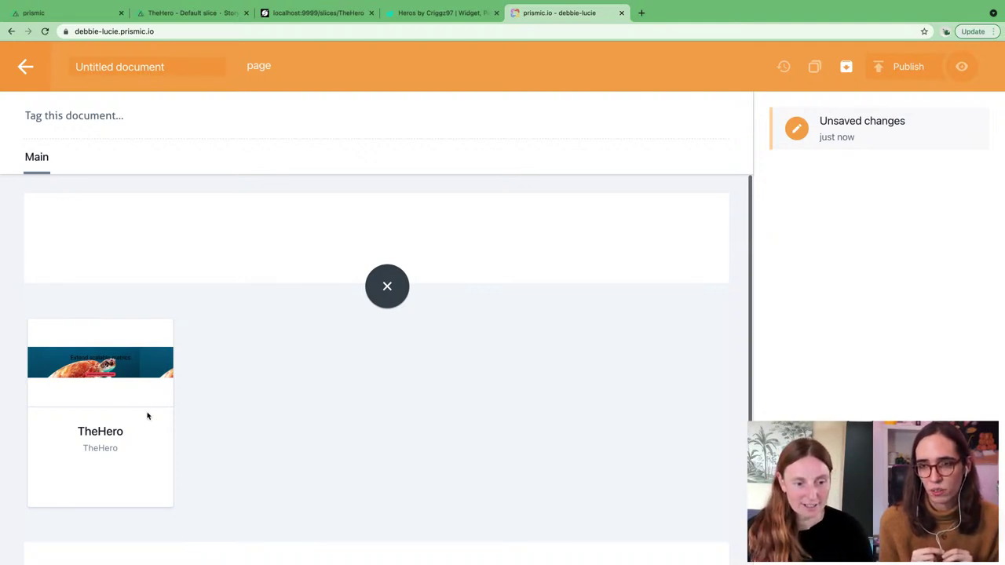
Step: Insert TheHero with title 'Nuxt and Prismic' and description 'is a great combo'
{"action": "left_click", "coordinate": [134, 391]}
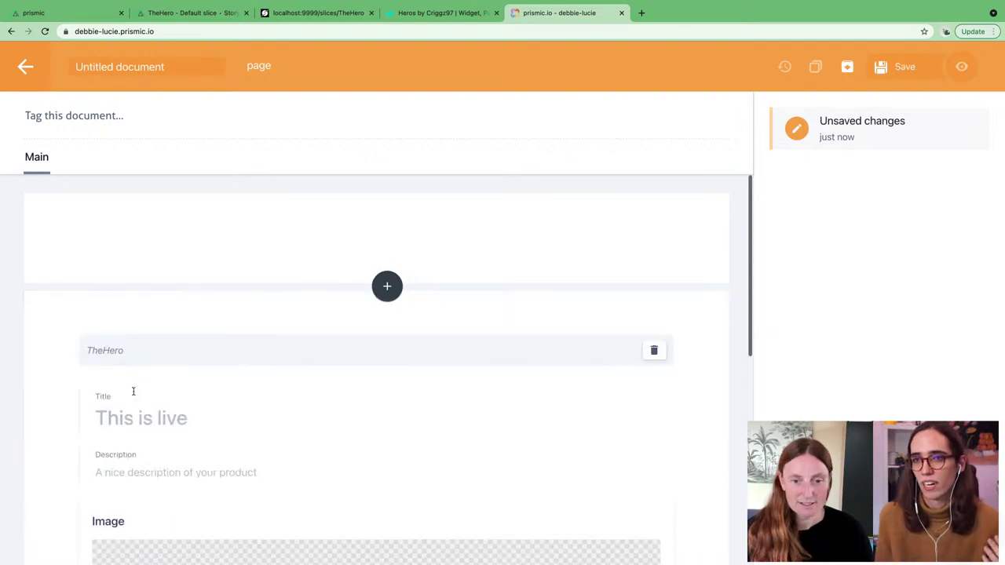
{"action": "scroll", "coordinate": [322, 397], "scroll_direction": "down", "scroll_amount": 3}
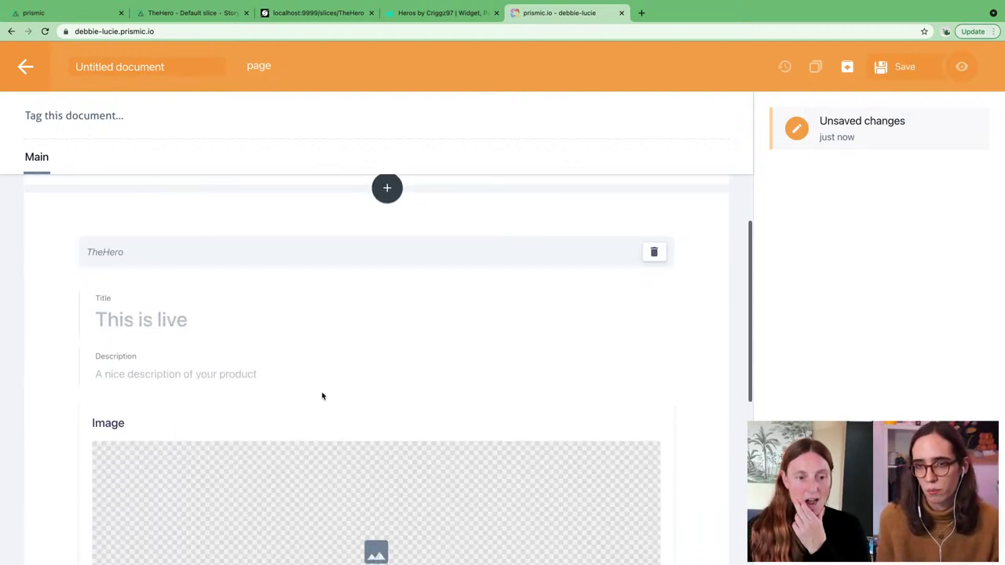
{"action": "scroll", "coordinate": [322, 397], "scroll_direction": "down", "scroll_amount": 1}
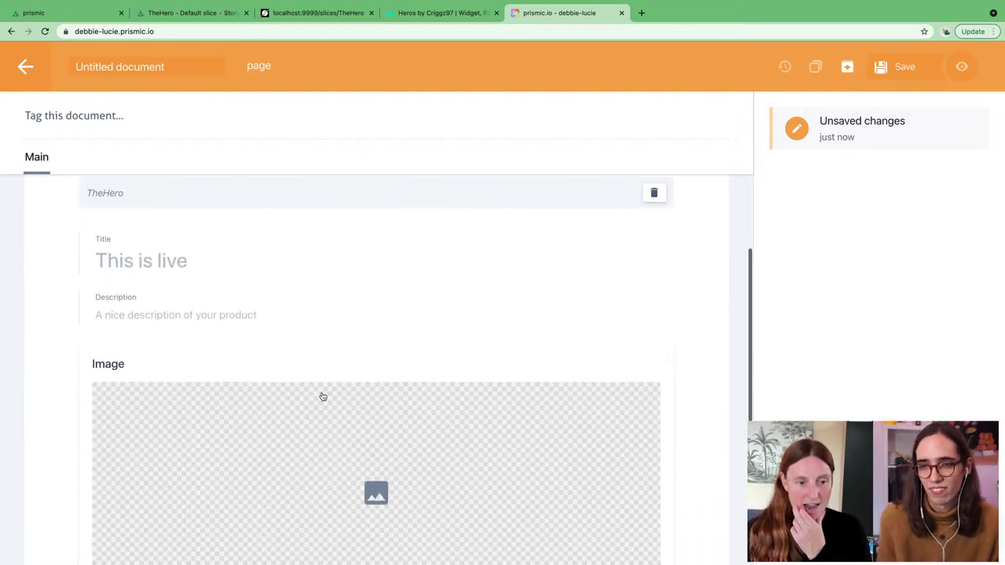
{"action": "left_click", "coordinate": [156, 259]}
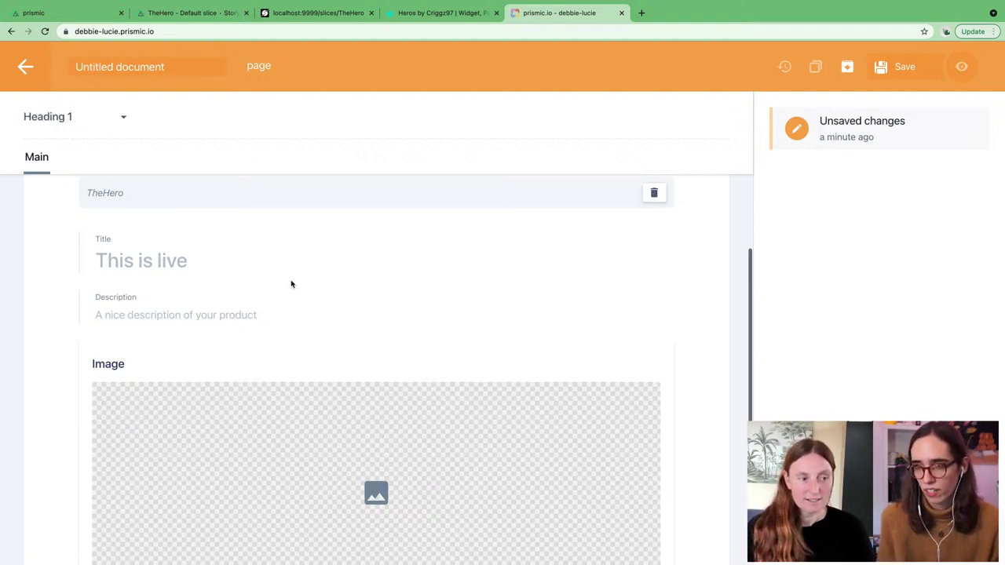
{"action": "type", "text": "Nuxt and Pr"}
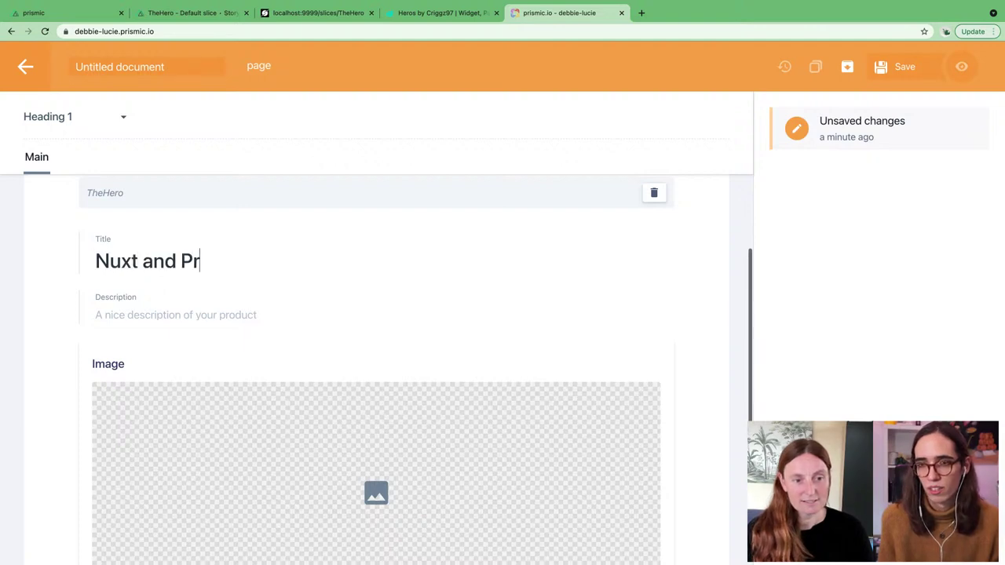
{"action": "type", "text": "ismic"}
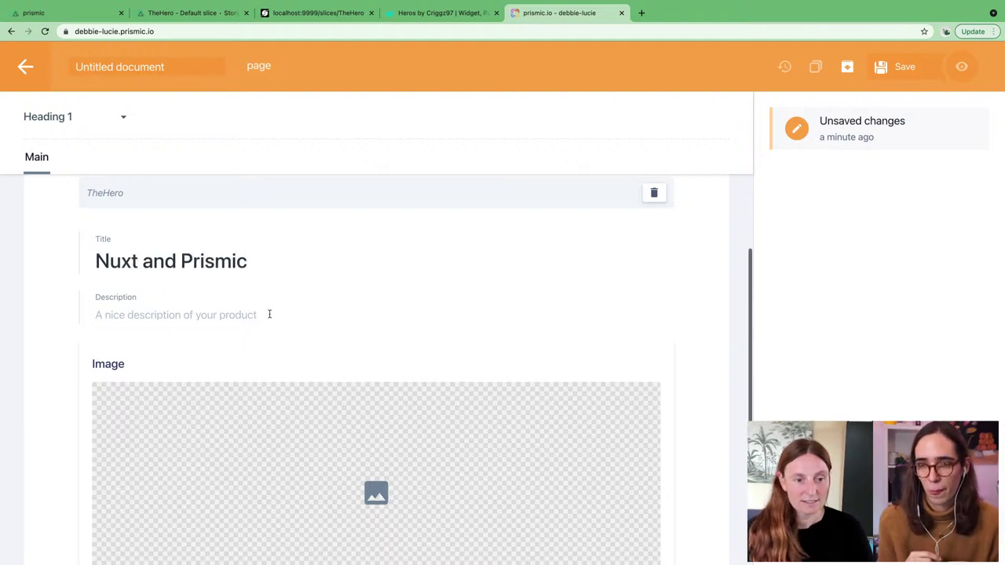
{"action": "left_click", "coordinate": [259, 314]}
{"action": "type", "text": "is a great "}
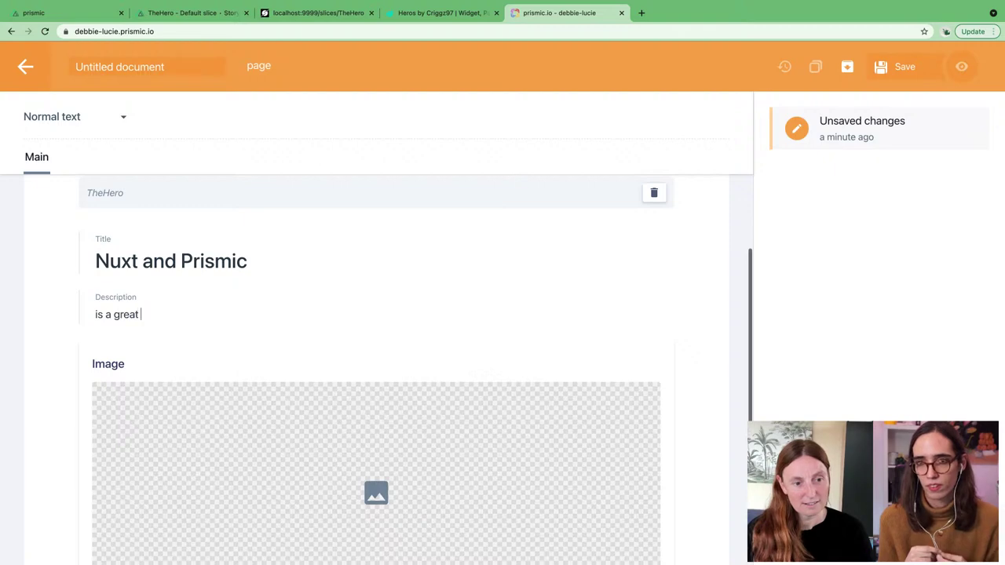
{"action": "type", "text": "combo"}
Step: Set the hero image to dancing.png from the Media library
{"action": "scroll", "coordinate": [404, 316], "scroll_direction": "down", "scroll_amount": 2}
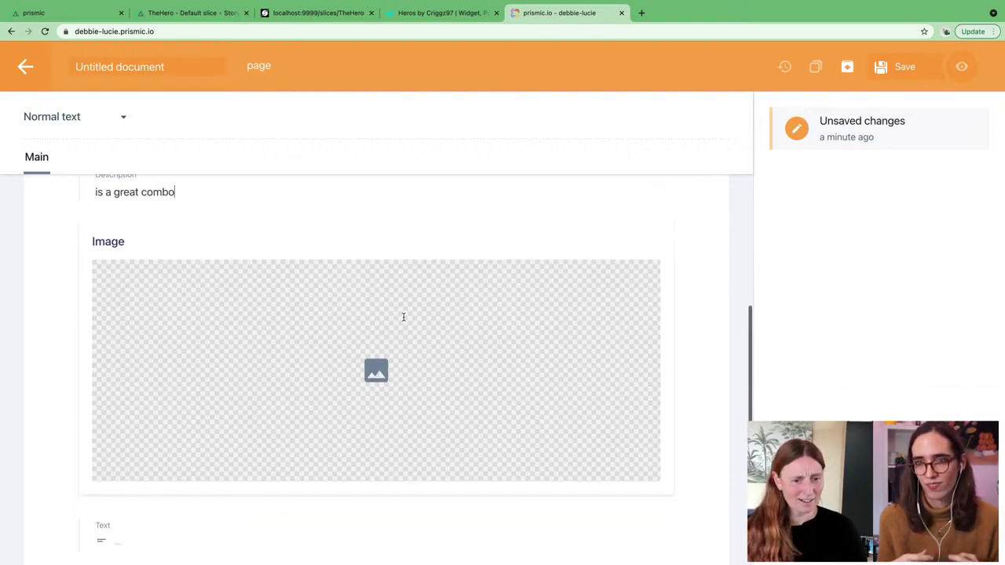
{"action": "left_click", "coordinate": [377, 318]}
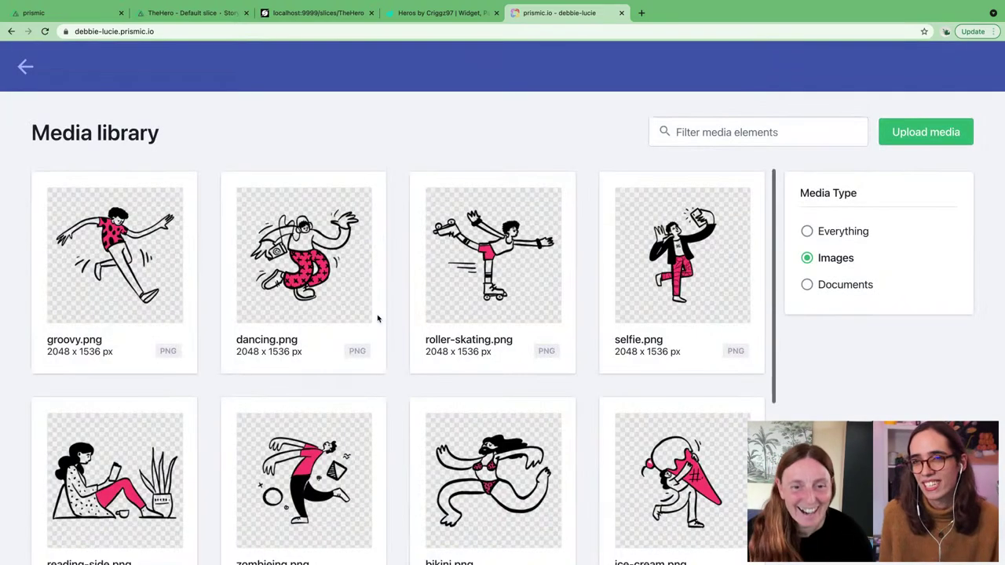
{"action": "left_click", "coordinate": [328, 268]}
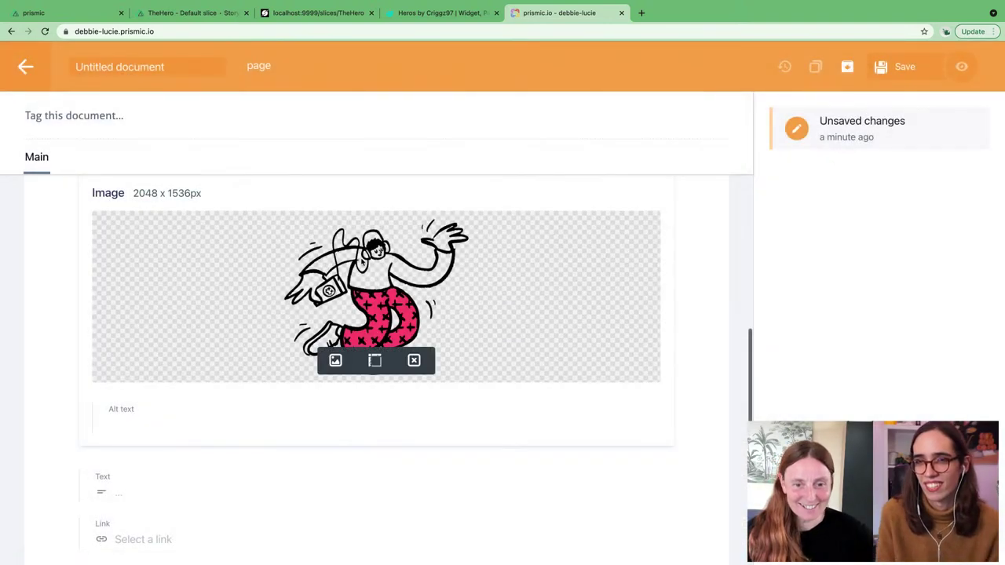
{"action": "scroll", "coordinate": [578, 327], "scroll_direction": "down", "scroll_amount": 2}
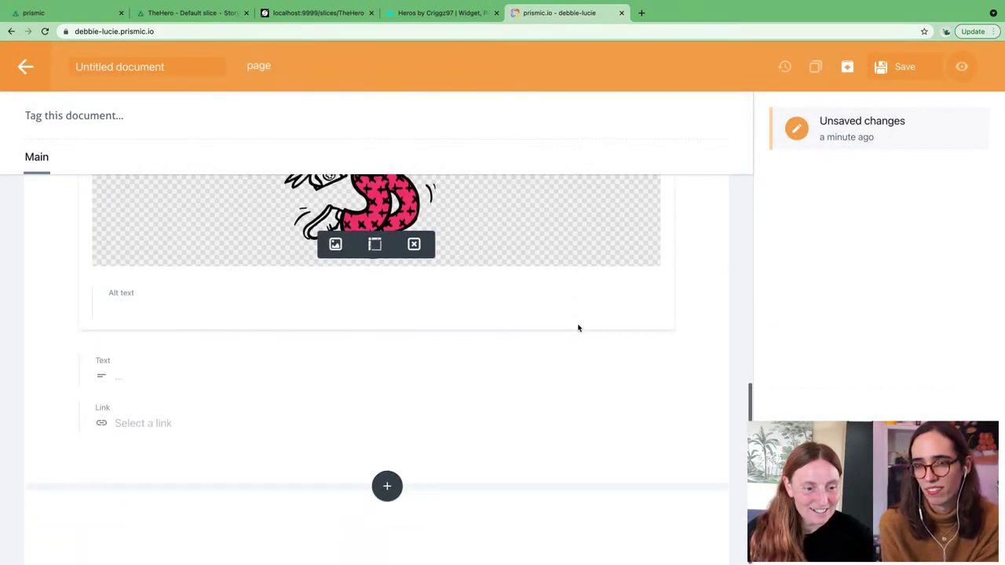
{"action": "scroll", "coordinate": [434, 435], "scroll_direction": "up", "scroll_amount": 5}
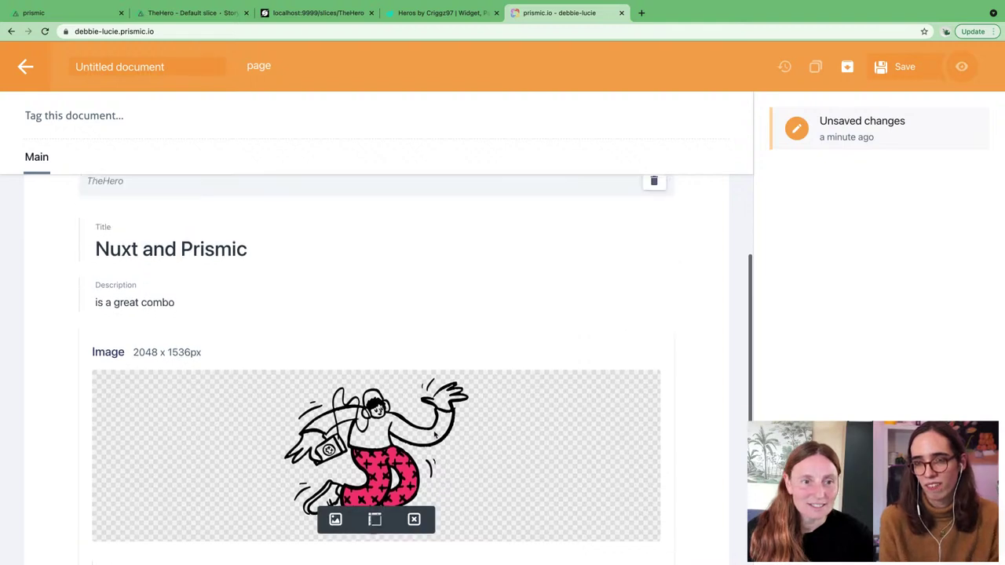
{"action": "scroll", "coordinate": [434, 435], "scroll_direction": "up", "scroll_amount": 3}
{"action": "scroll", "coordinate": [433, 431], "scroll_direction": "down", "scroll_amount": 6}
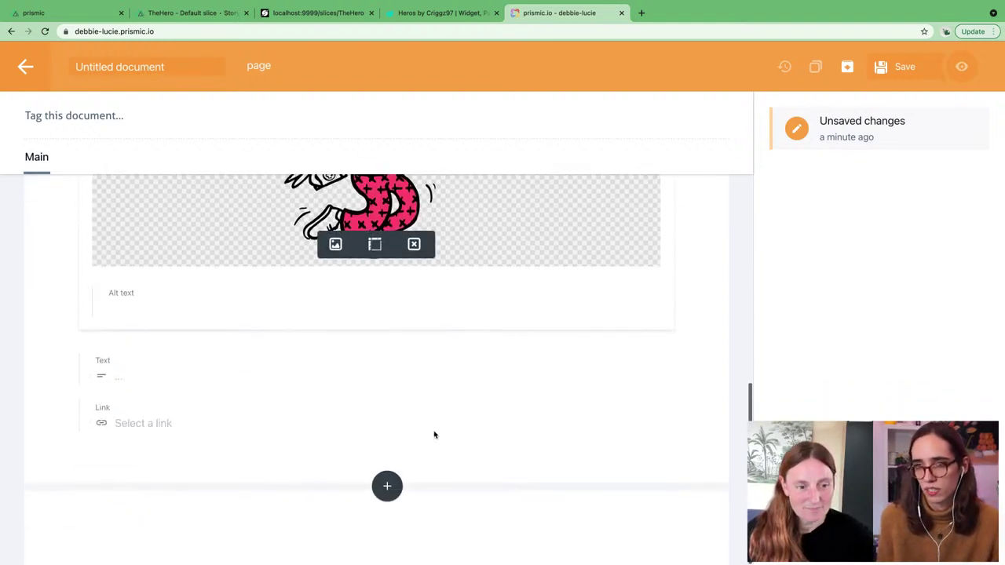
{"action": "scroll", "coordinate": [434, 435], "scroll_direction": "up", "scroll_amount": 6}
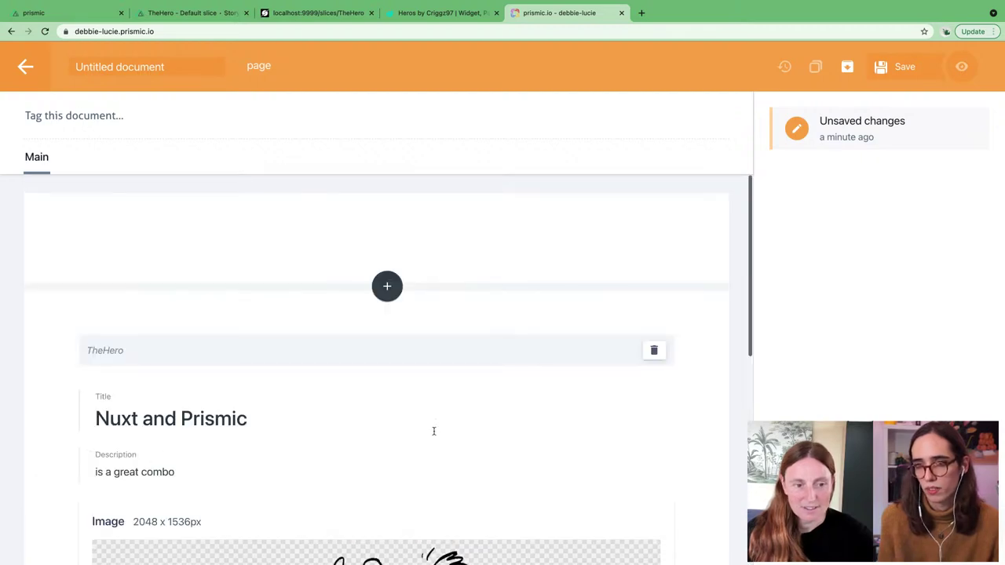
{"action": "scroll", "coordinate": [434, 435], "scroll_direction": "down", "scroll_amount": 6}
Step: Save the 'Nuxt and Prismic' page document
{"action": "left_click", "coordinate": [387, 486]}
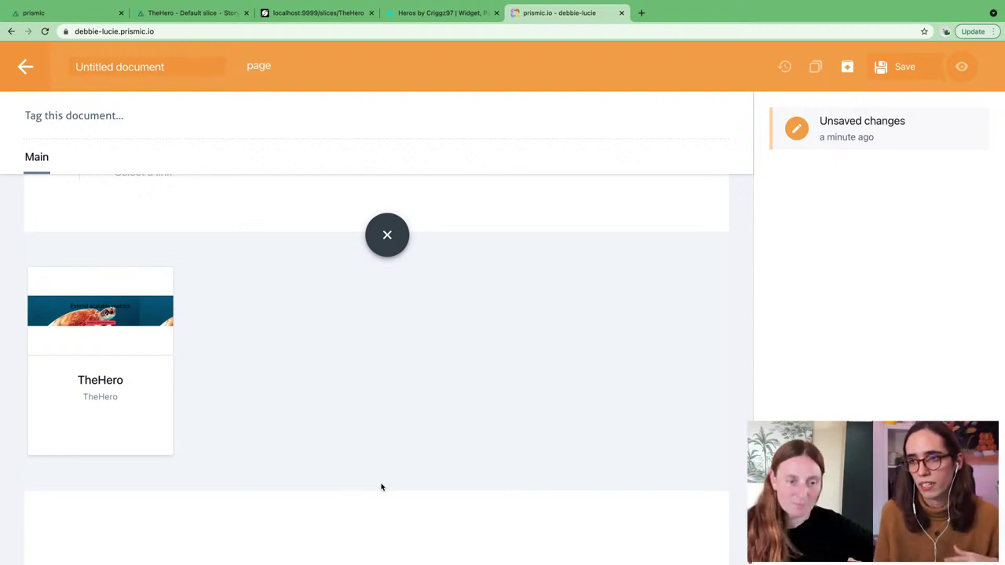
{"action": "scroll", "coordinate": [494, 409], "scroll_direction": "up", "scroll_amount": 3}
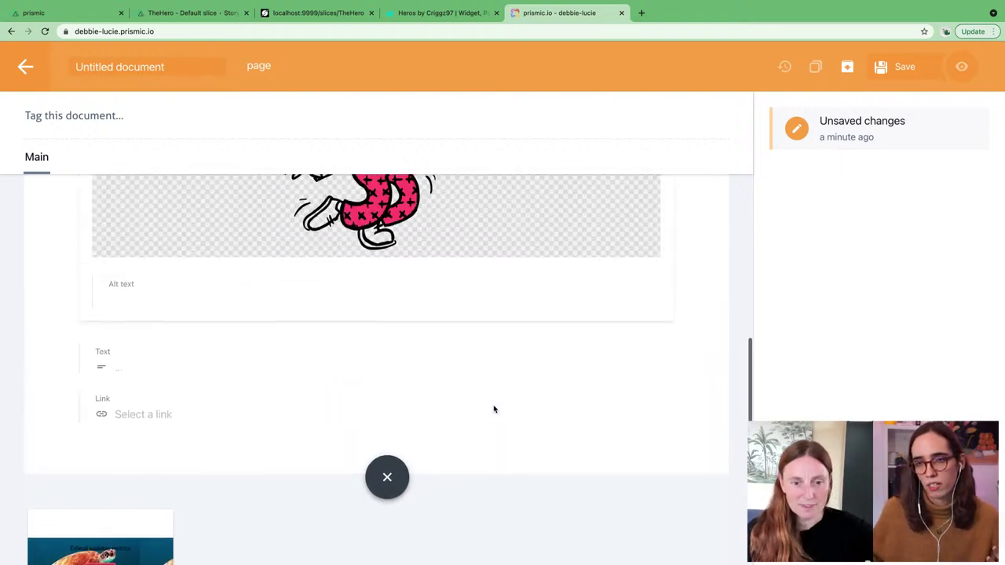
{"action": "scroll", "coordinate": [494, 409], "scroll_direction": "up", "scroll_amount": 5}
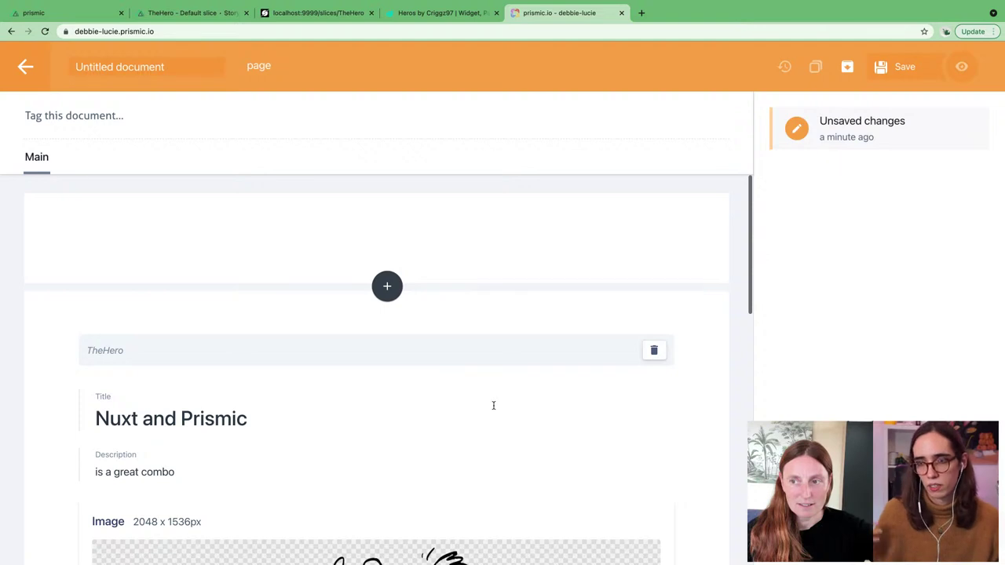
{"action": "left_click", "coordinate": [893, 69]}
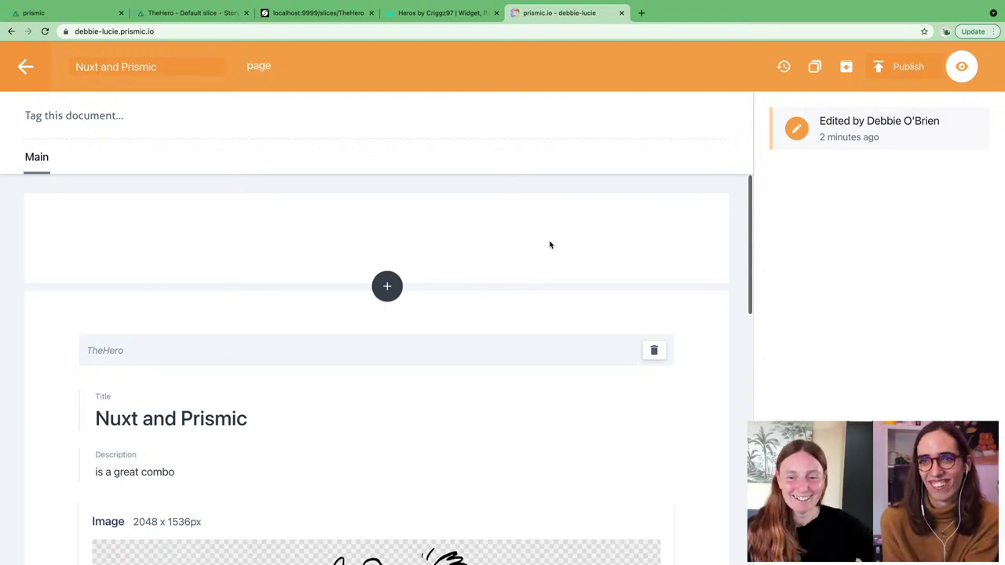
Step: Look over the saved document and switch to VS Code
{"action": "scroll", "coordinate": [505, 390], "scroll_direction": "down", "scroll_amount": 3}
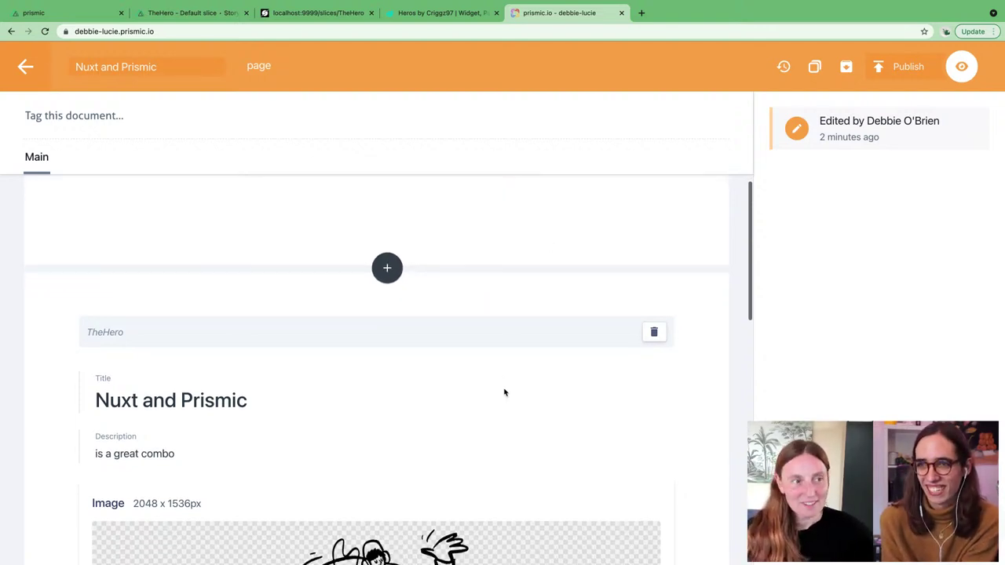
{"action": "scroll", "coordinate": [504, 393], "scroll_direction": "down", "scroll_amount": 10}
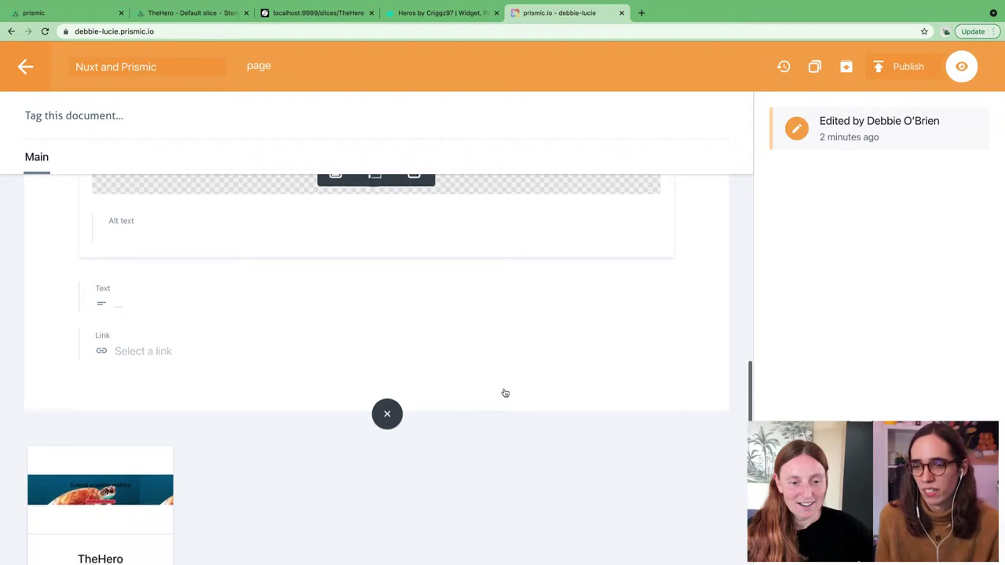
{"action": "scroll", "coordinate": [505, 393], "scroll_direction": "down", "scroll_amount": 2}
{"action": "scroll", "coordinate": [505, 392], "scroll_direction": "up", "scroll_amount": 15}
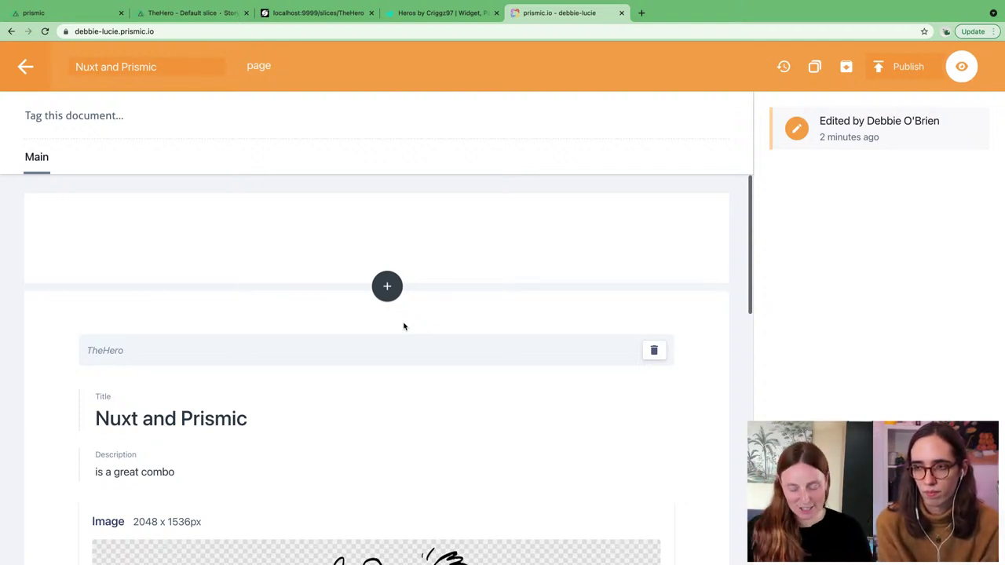
{"action": "key", "text": "super+Tab"}
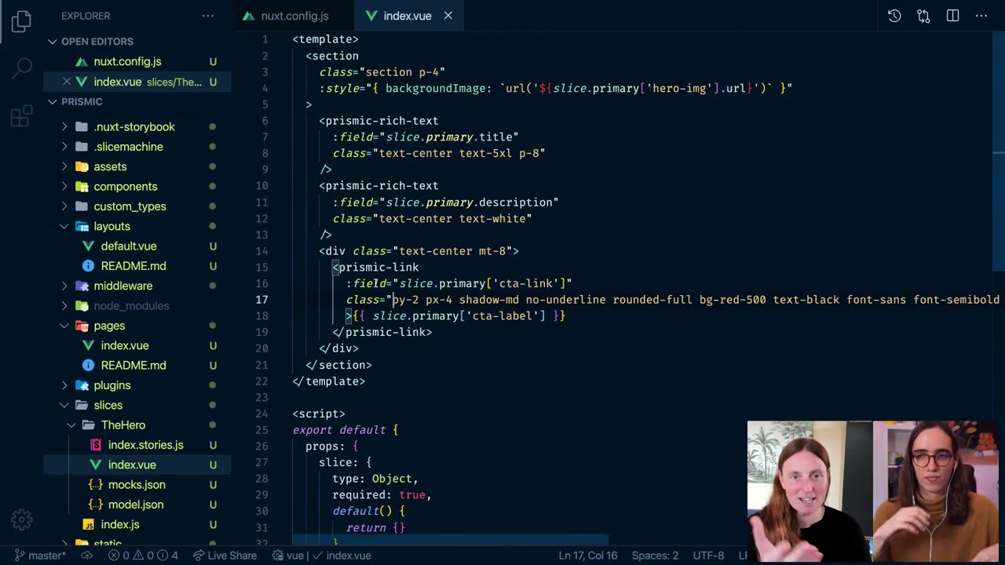
Step: Check the slice-machine and webpack terminal output, close it, and return to Chrome
{"action": "left_click", "coordinate": [637, 207]}
{"action": "key", "text": "ctrl+grave"}
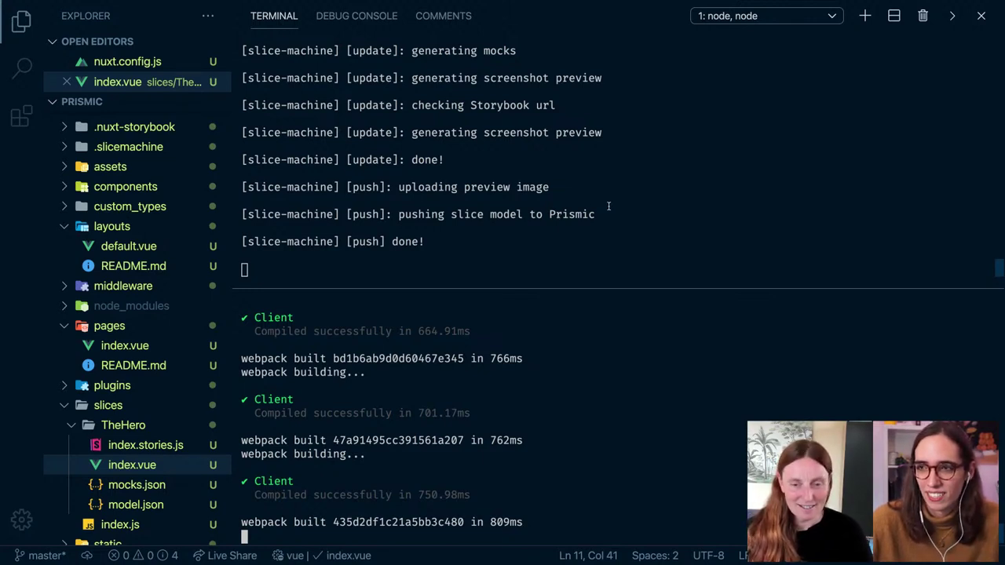
{"action": "left_click", "coordinate": [982, 17]}
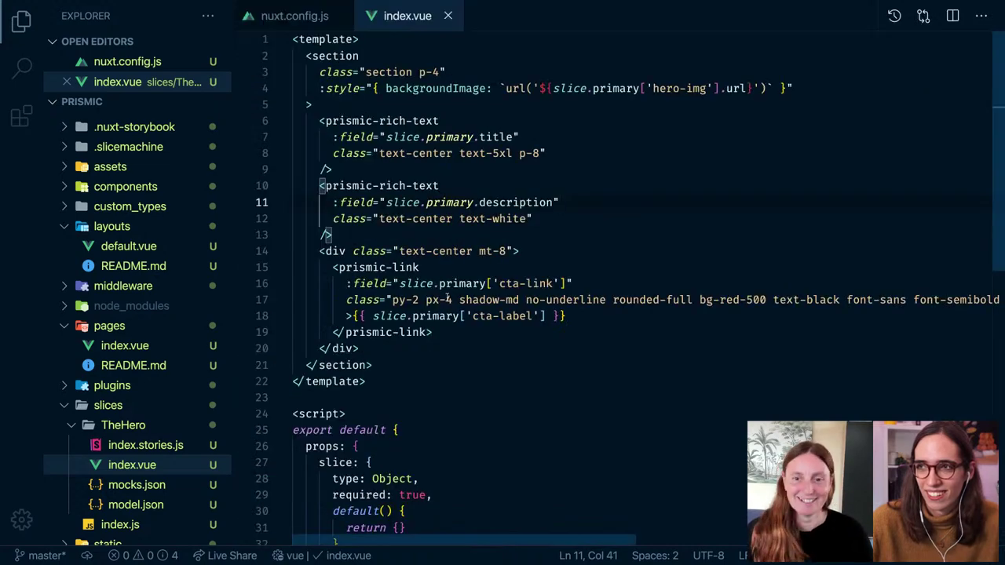
{"action": "key", "text": "super+Tab"}
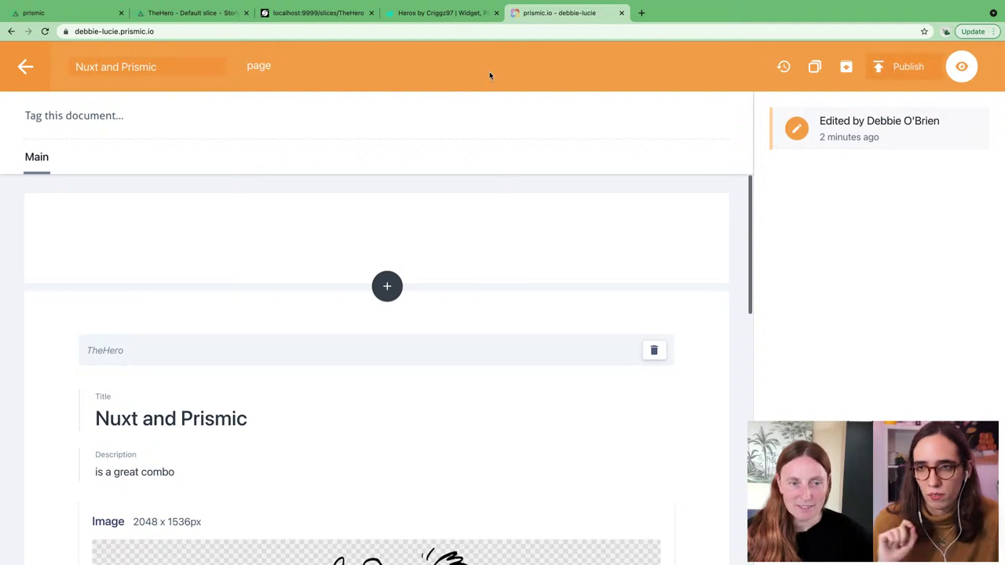
Step: Return to the Work documents list, where 'Nuxt and Prismic' shows as a draft page
{"action": "left_click", "coordinate": [27, 67]}
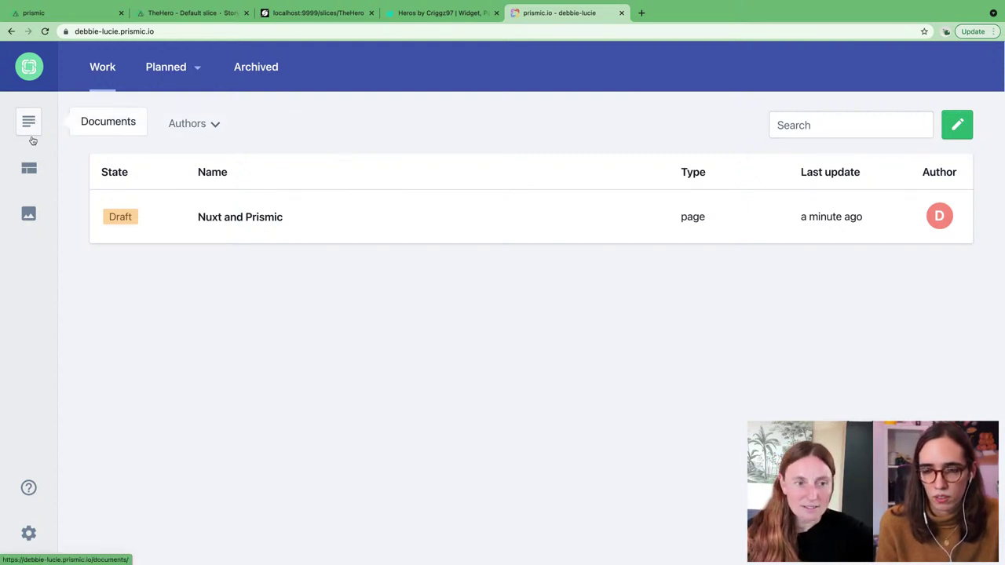
Step: Open the 'page' custom type from the Custom Types list
{"action": "left_click", "coordinate": [32, 169]}
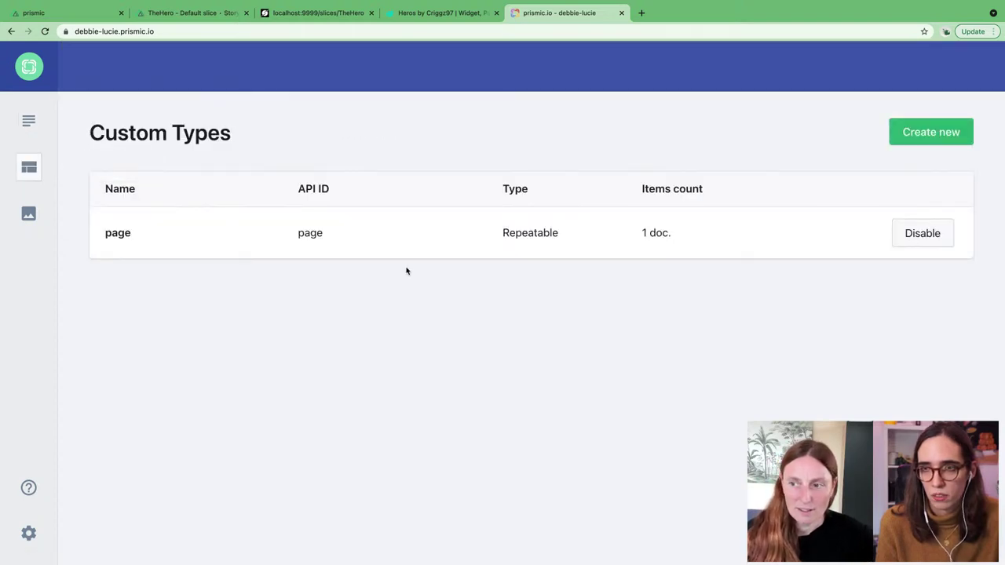
{"action": "left_click", "coordinate": [193, 233]}
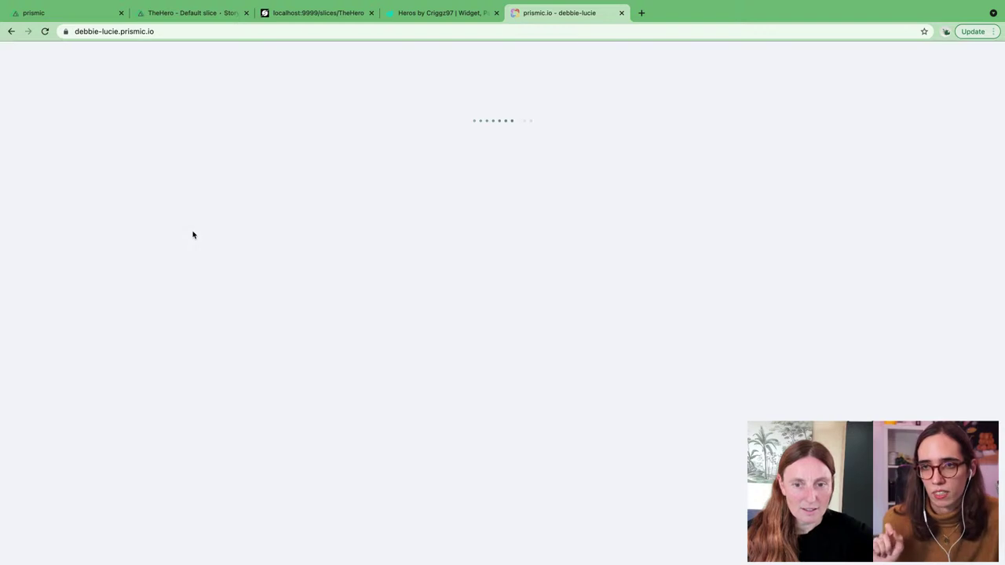
{"action": "scroll", "coordinate": [508, 305], "scroll_direction": "down", "scroll_amount": 1}
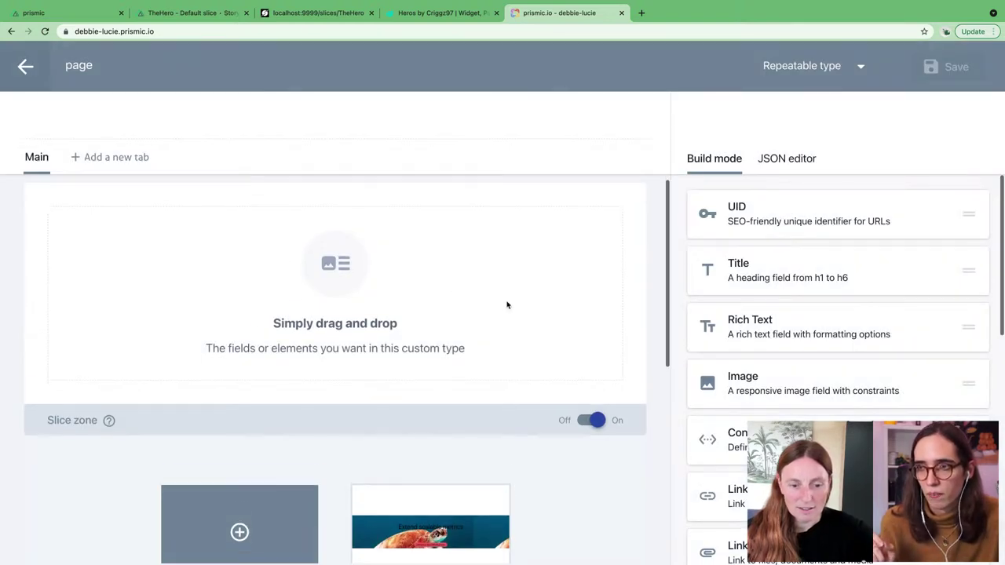
{"action": "scroll", "coordinate": [507, 305], "scroll_direction": "up", "scroll_amount": 1}
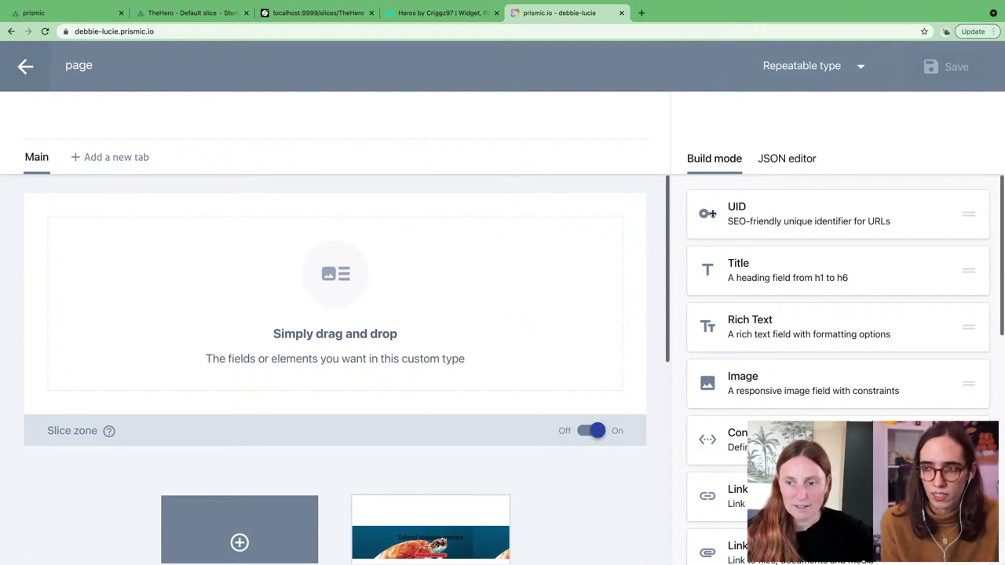
Step: Add a UID field named 'hero' to the page type's Main tab and save the type
{"action": "left_click_drag", "start_coordinate": [783, 208], "coordinate": [259, 233]}
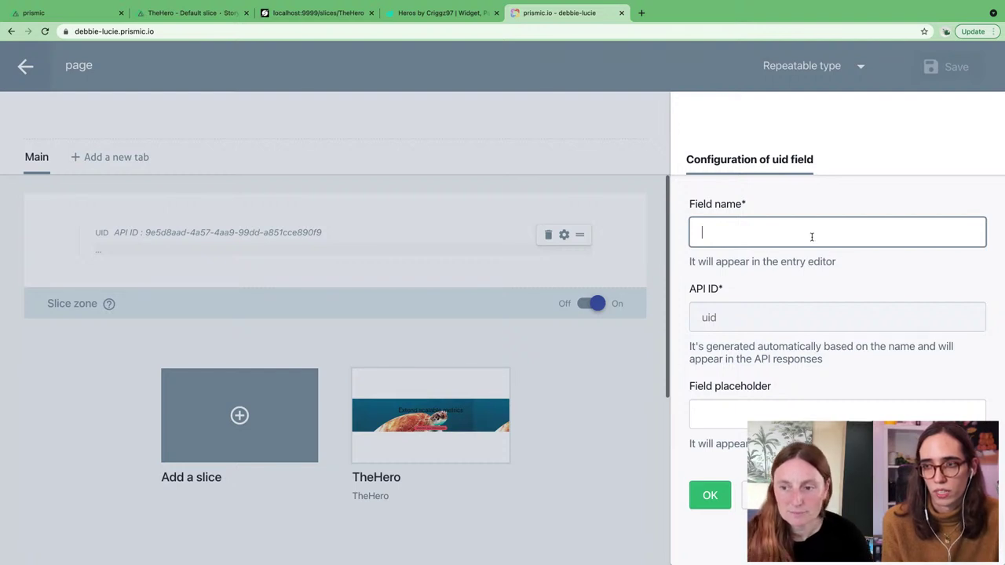
{"action": "type", "text": "hero"}
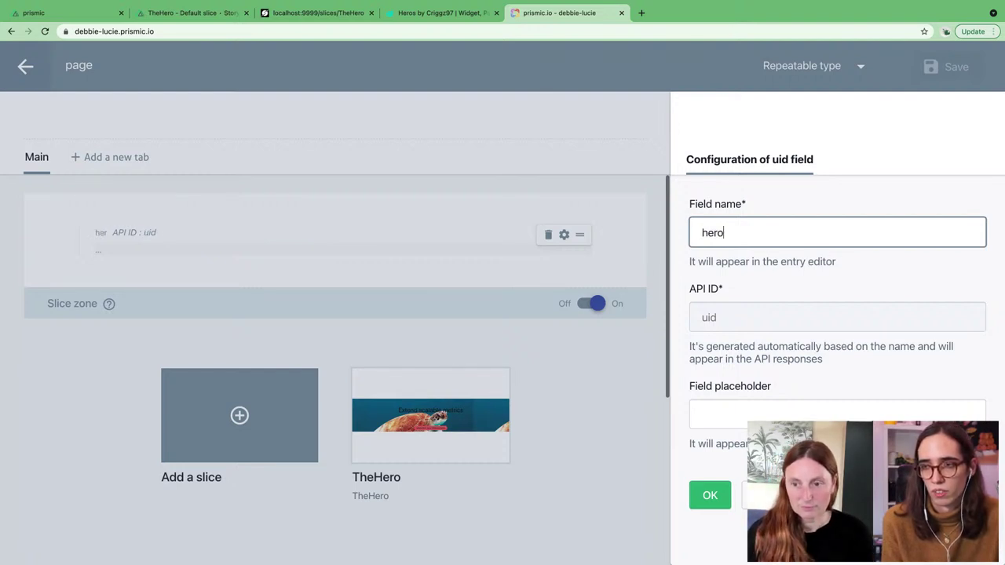
{"action": "left_click", "coordinate": [710, 496]}
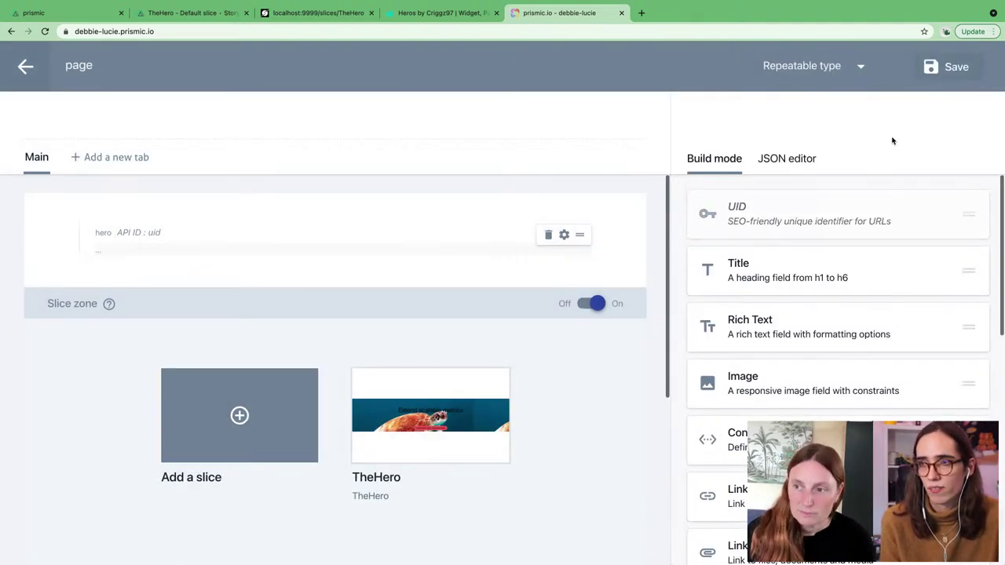
{"action": "left_click", "coordinate": [936, 63]}
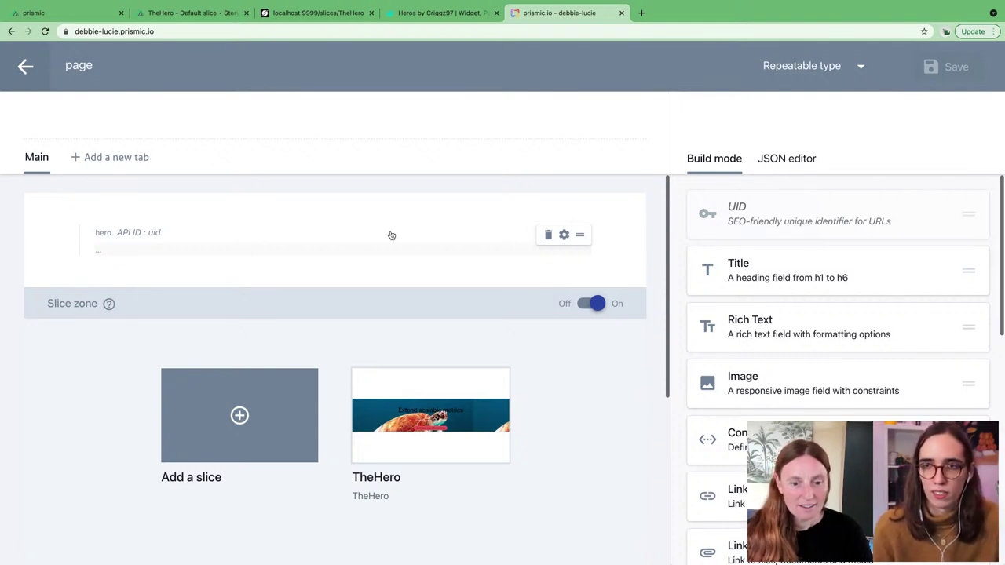
Step: Go back to the documents list and open the 'Nuxt and Prismic' draft
{"action": "left_click", "coordinate": [24, 66]}
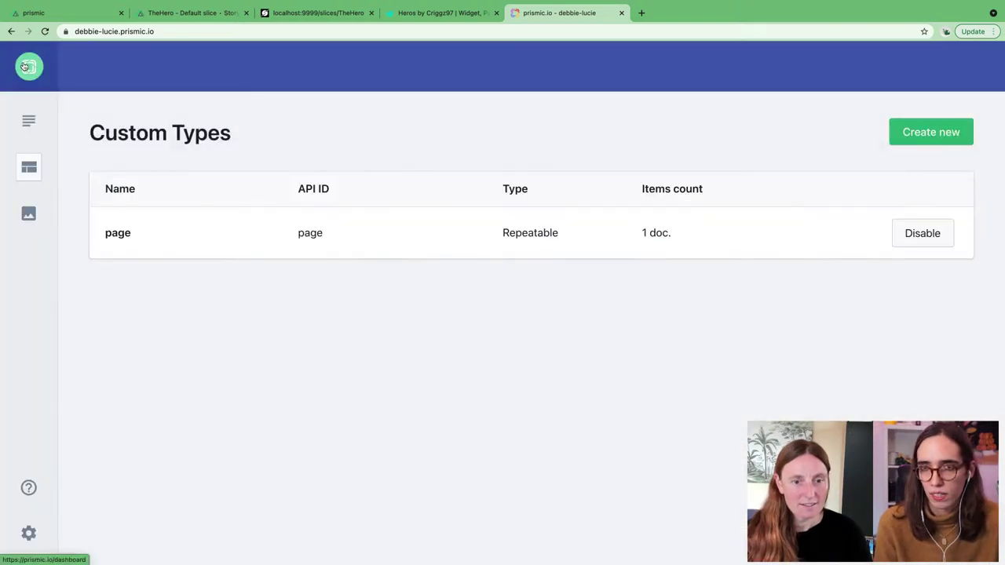
{"action": "left_click", "coordinate": [31, 122]}
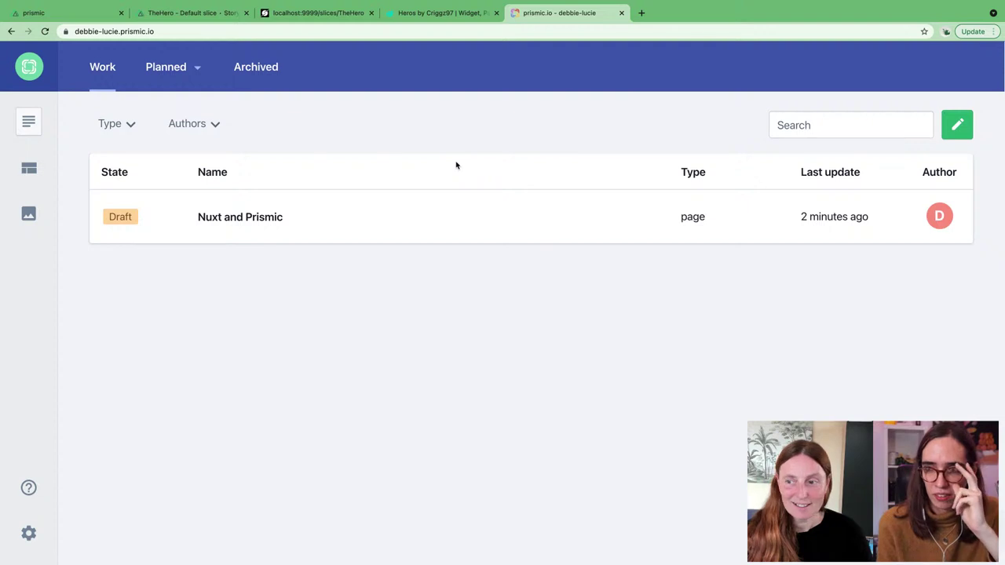
{"action": "left_click", "coordinate": [254, 220]}
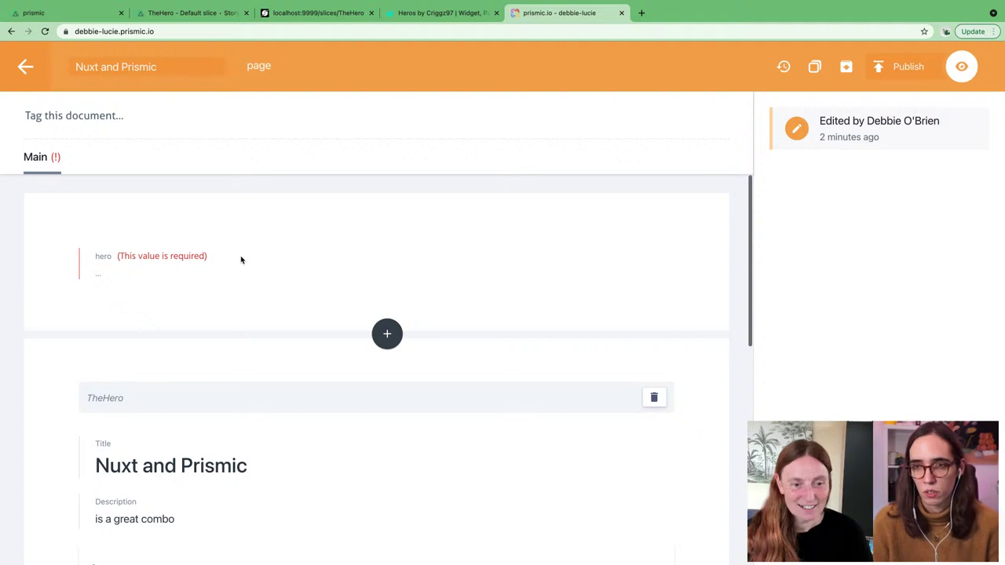
Step: Fill the hero UID field with 'home' and save the document
{"action": "scroll", "coordinate": [259, 269], "scroll_direction": "down", "scroll_amount": 1}
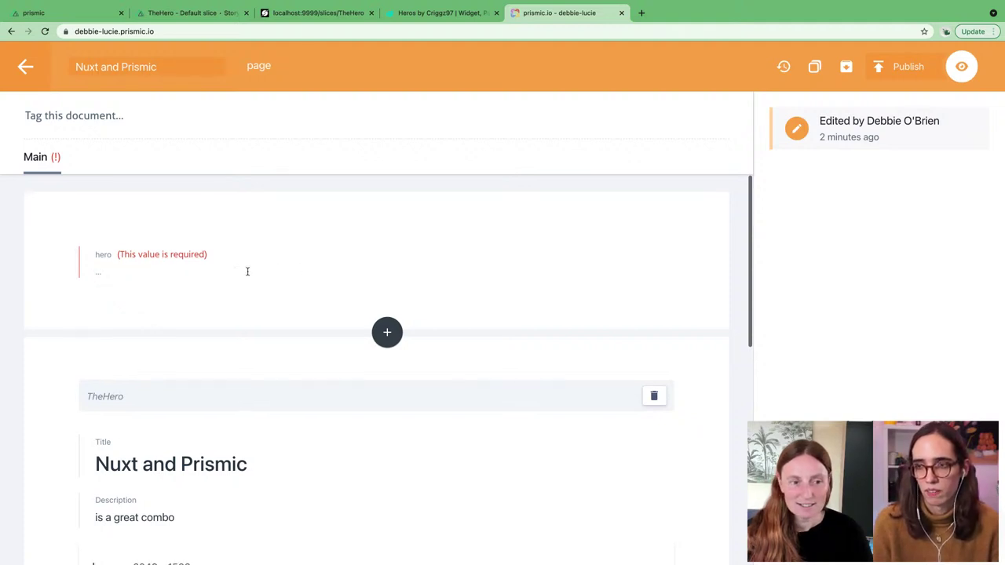
{"action": "left_click", "coordinate": [139, 266]}
{"action": "type", "text": "home"}
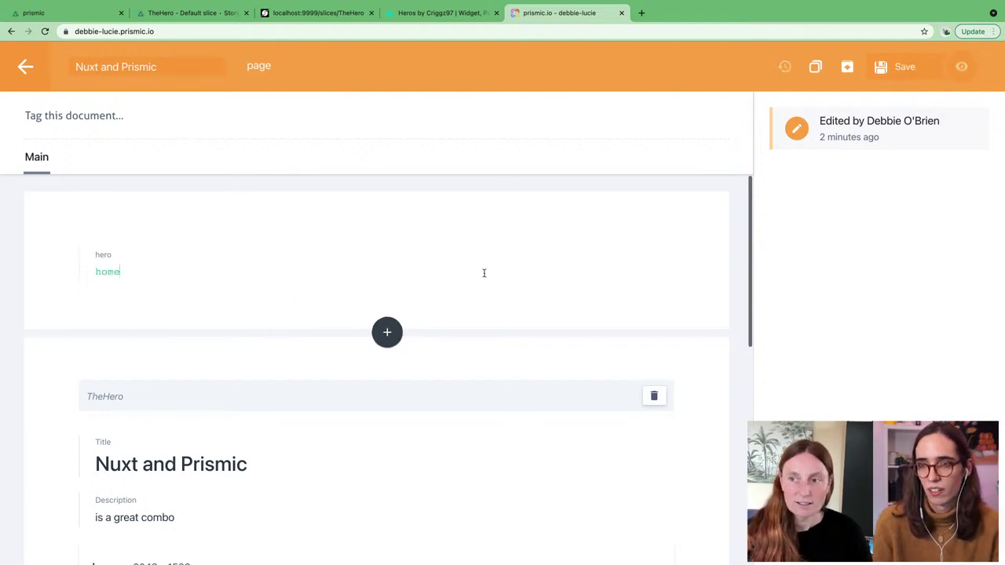
{"action": "left_click", "coordinate": [924, 66]}
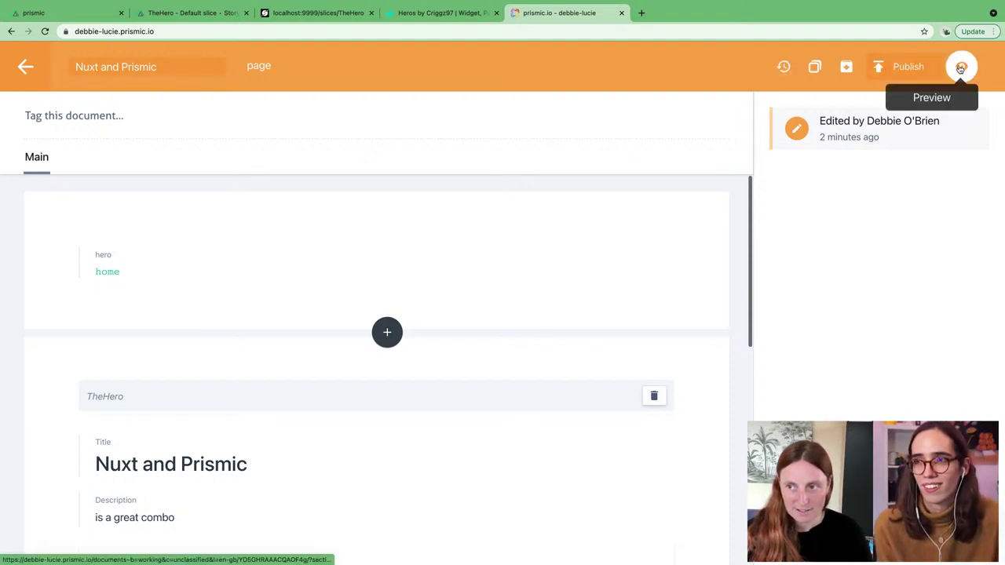
Step: Publish the 'Nuxt and Prismic' page immediately, then switch to VS Code
{"action": "left_click", "coordinate": [908, 67]}
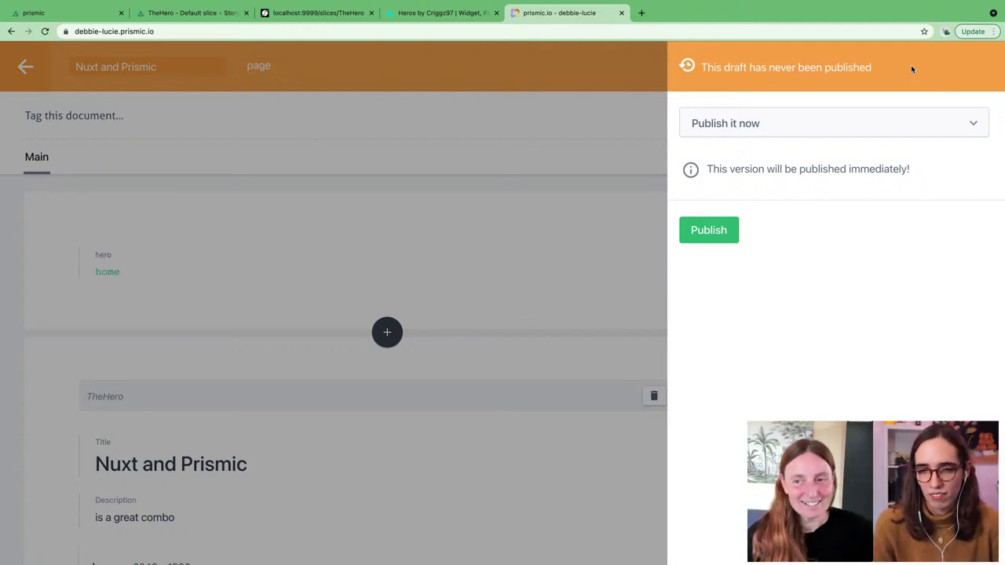
{"action": "left_click", "coordinate": [715, 231]}
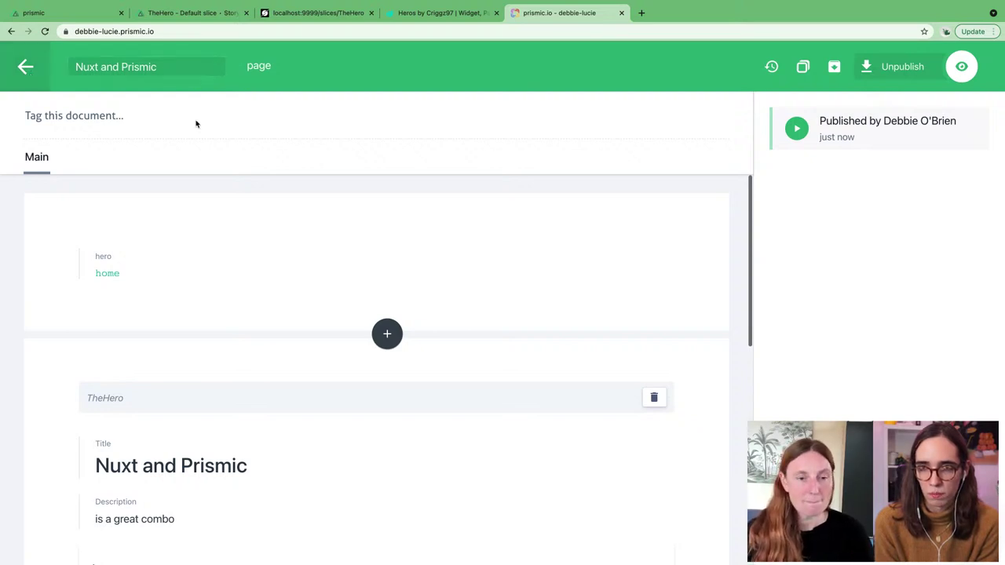
{"action": "key", "text": "super+Tab"}
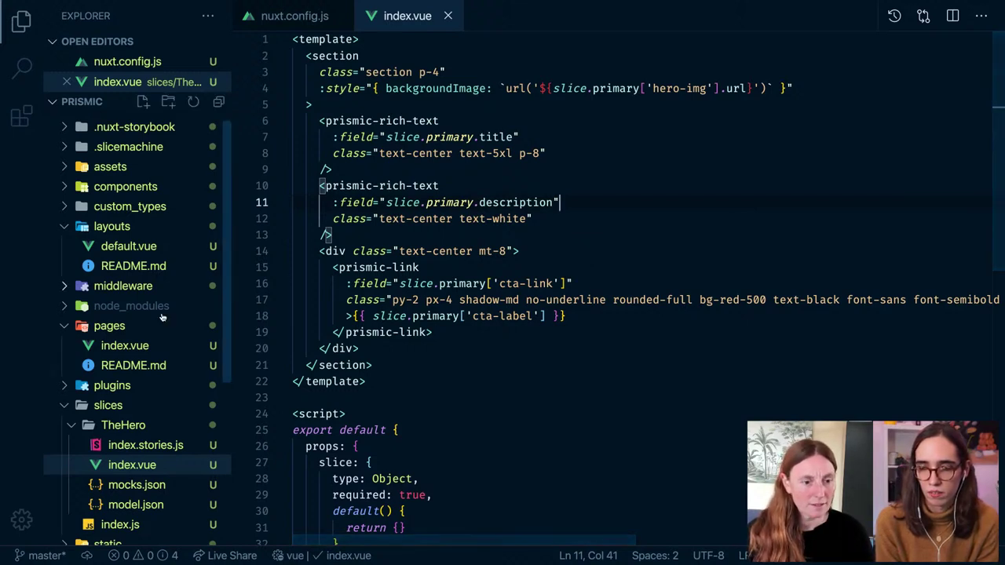
Step: Open pages/index.vue and delete all its default Nuxt starter template, script and styles
{"action": "scroll", "coordinate": [130, 336], "scroll_direction": "up", "scroll_amount": 1}
{"action": "left_click", "coordinate": [126, 360]}
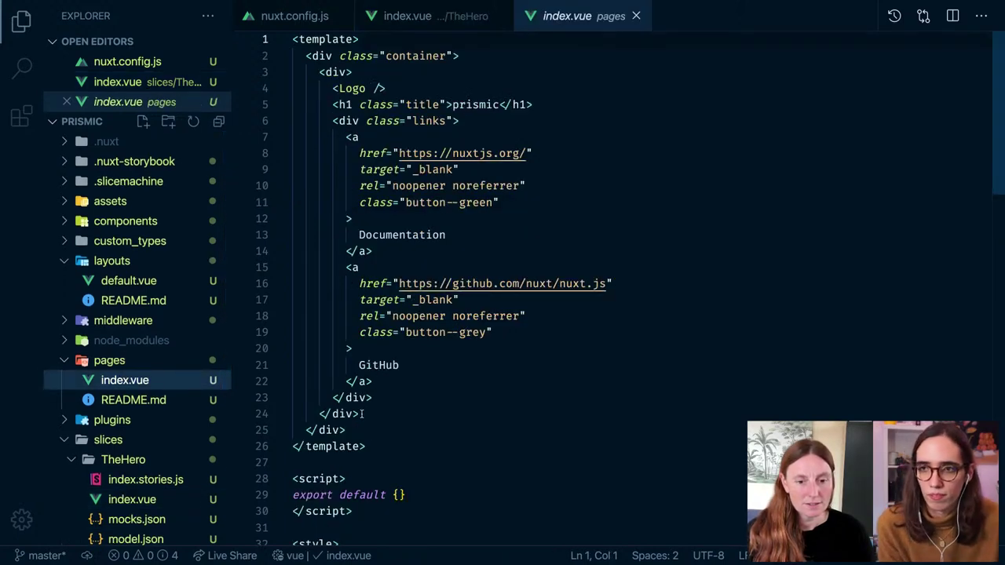
{"action": "left_click_drag", "start_coordinate": [363, 415], "coordinate": [290, 73]}
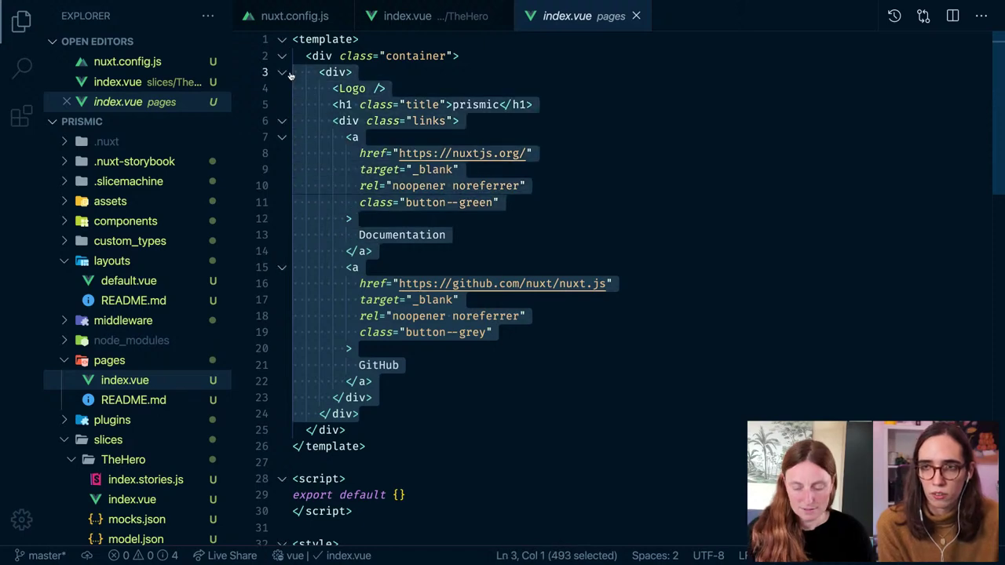
{"action": "key", "text": "BackSpace"}
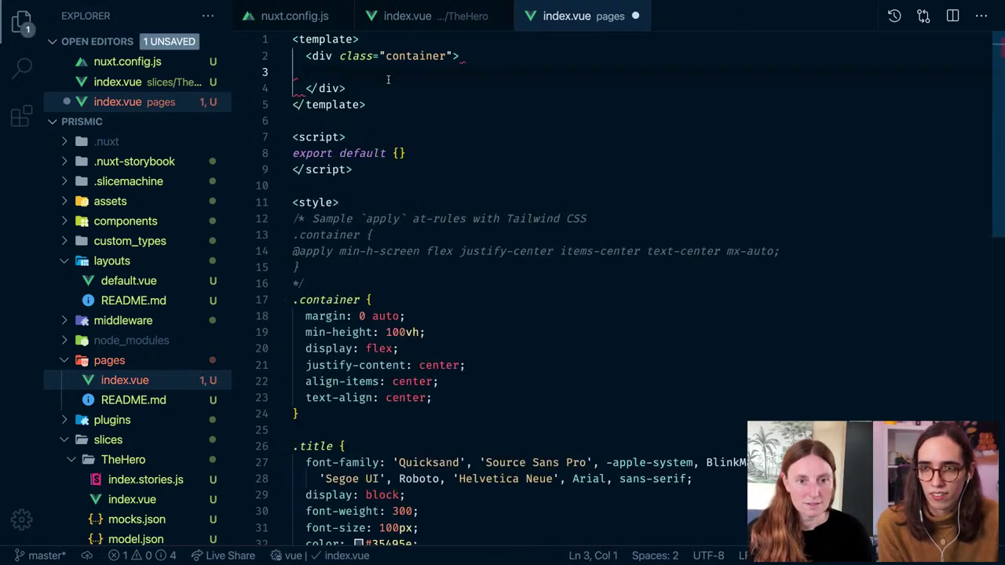
{"action": "left_click", "coordinate": [428, 164]}
{"action": "key", "text": "ctrl+a"}
{"action": "key", "text": "BackSpace"}
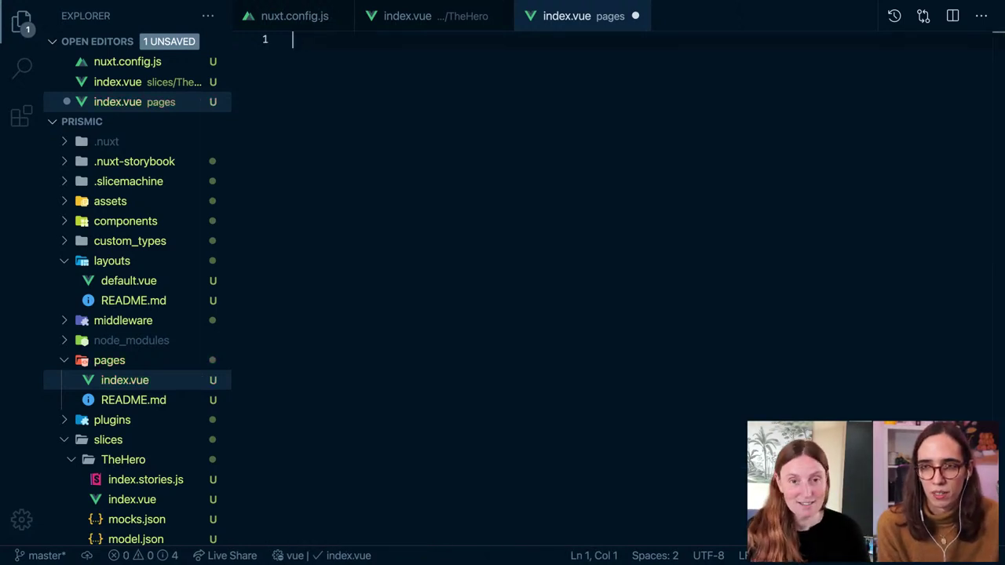
Step: Insert the vbase-ts component snippet via 'vt' and remove its lang="ts" attribute
{"action": "type", "text": "vt"}
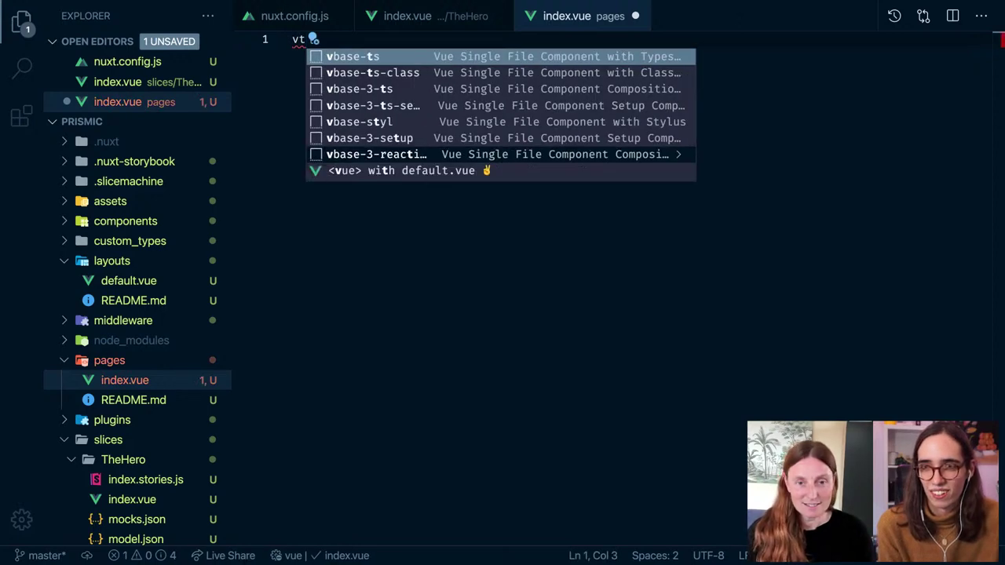
{"action": "key", "text": "Return"}
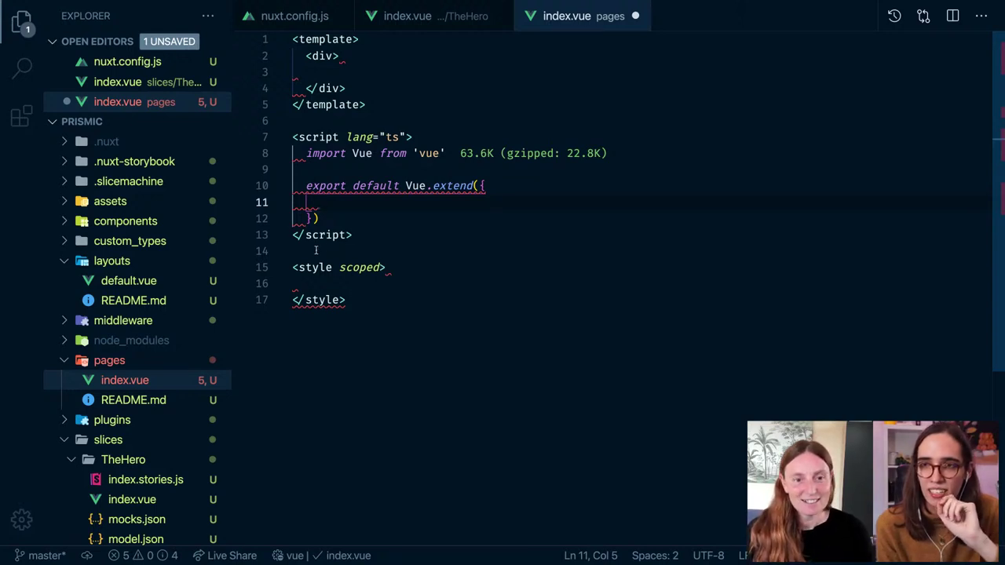
{"action": "left_click", "coordinate": [360, 235]}
{"action": "left_click_drag", "start_coordinate": [359, 235], "coordinate": [292, 135]}
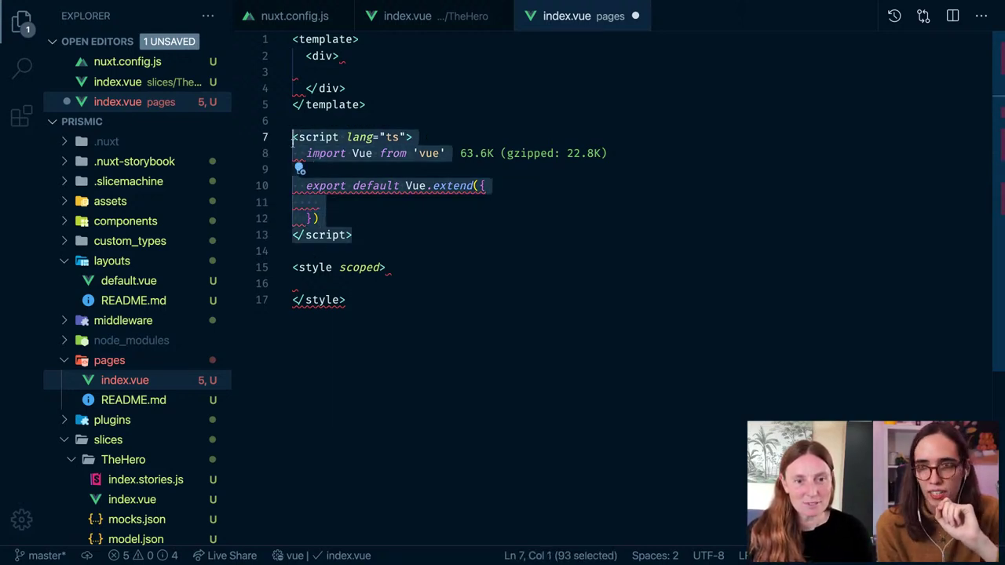
{"action": "left_click", "coordinate": [407, 137]}
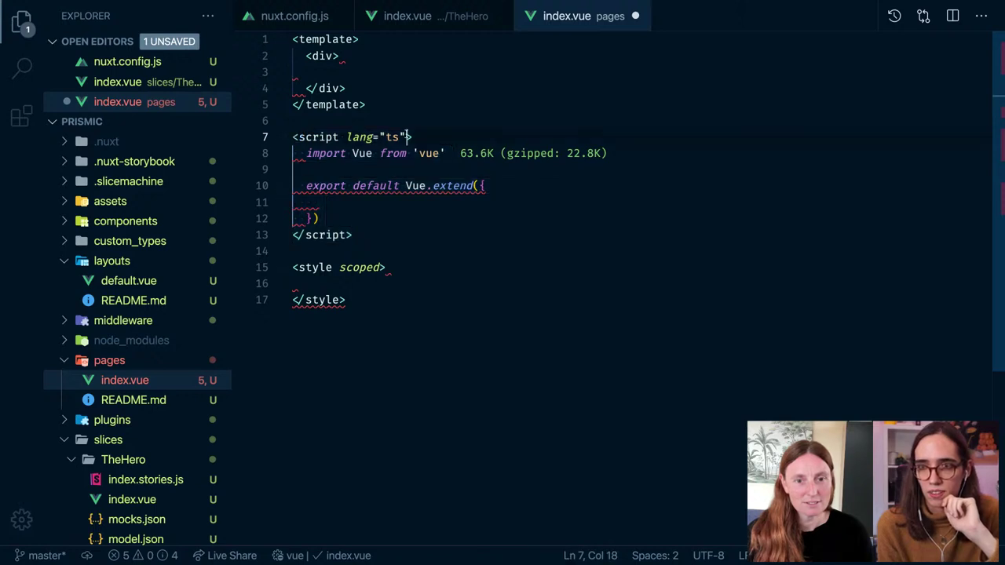
{"action": "left_click_drag", "start_coordinate": [407, 137], "coordinate": [348, 137]}
{"action": "key", "text": "BackSpace"}
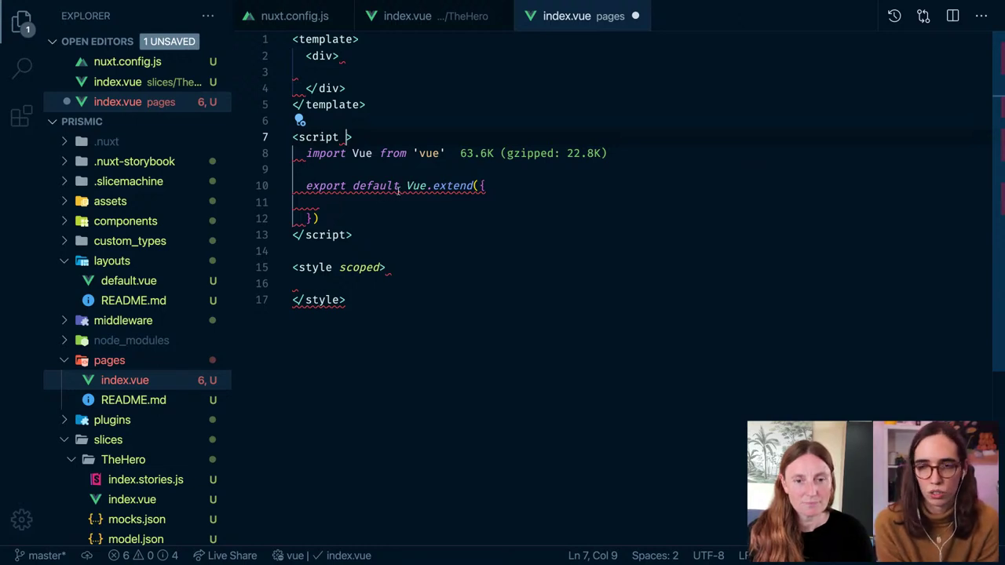
Step: Strip Vue.extend and its parentheses so the script exports a plain object, then save
{"action": "mouse_move", "coordinate": [400, 187]}
{"action": "left_click_drag", "start_coordinate": [406, 186], "coordinate": [476, 186]}
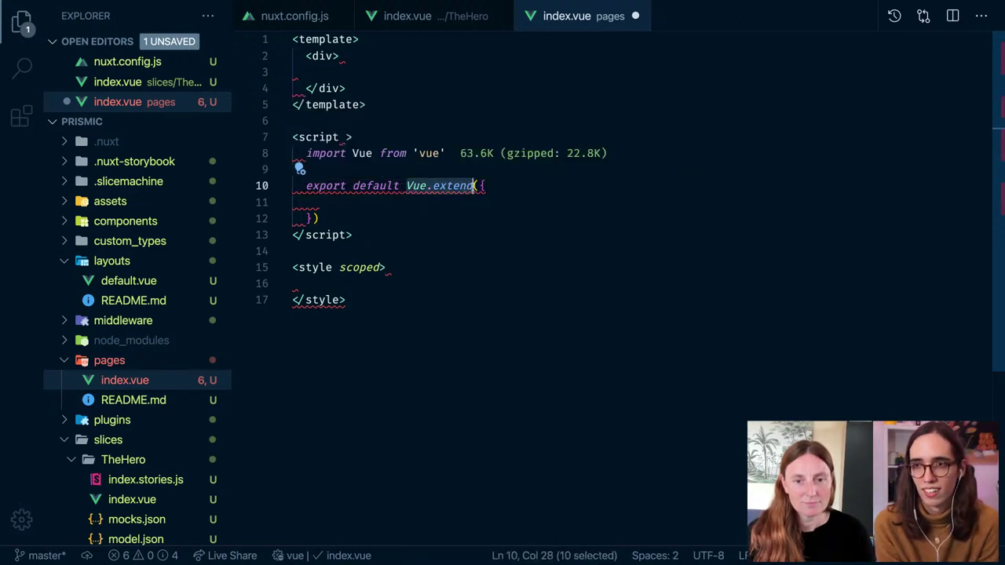
{"action": "key", "text": "BackSpace"}
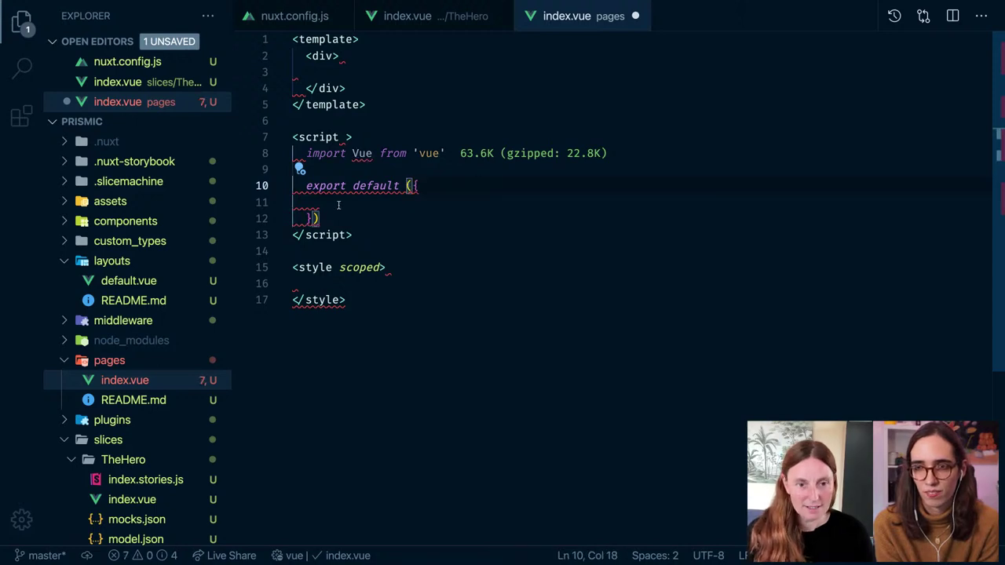
{"action": "left_click", "coordinate": [314, 218]}
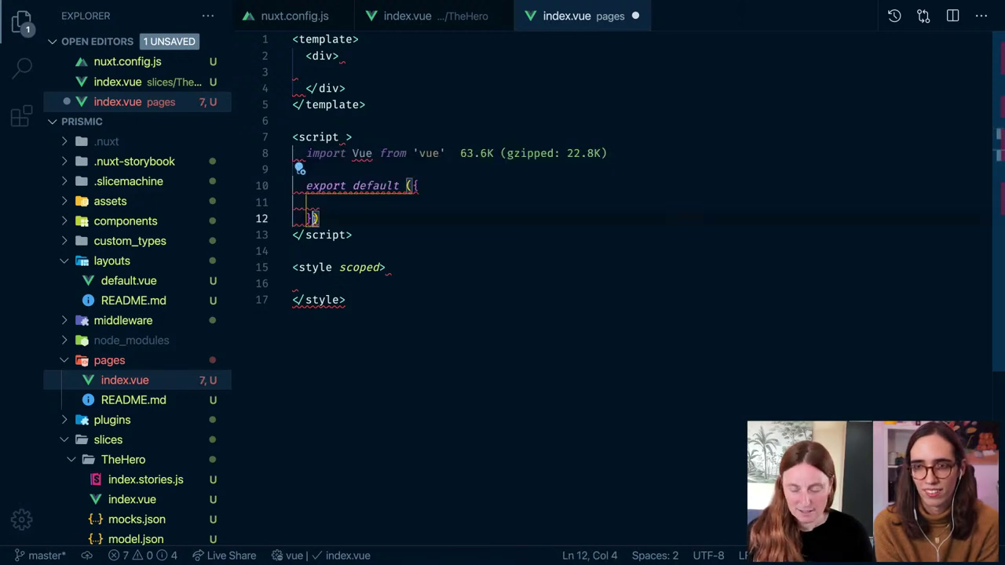
{"action": "left_click", "coordinate": [321, 218]}
{"action": "key", "text": "BackSpace"}
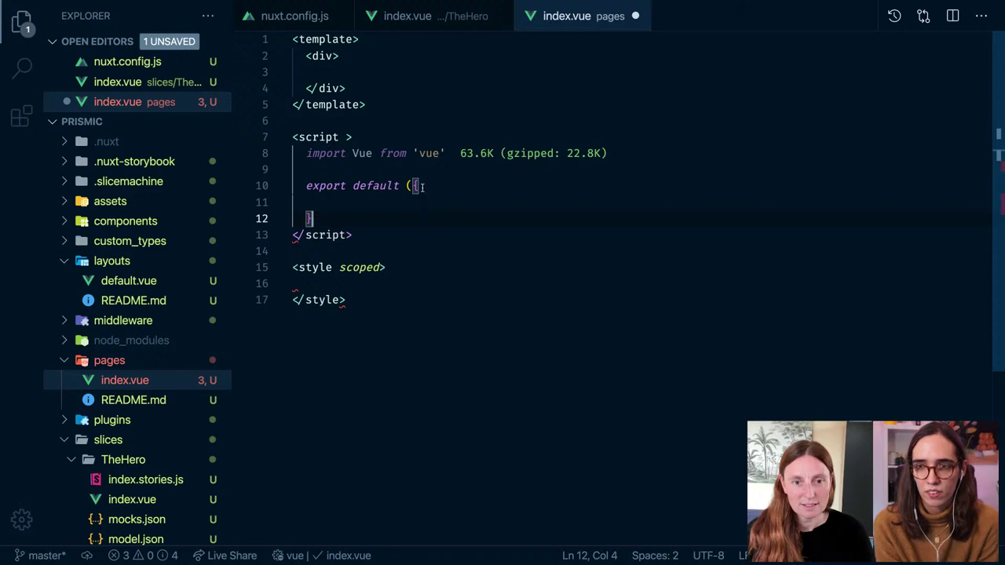
{"action": "left_click", "coordinate": [423, 186]}
{"action": "key", "text": "Left"}
{"action": "key", "text": "BackSpace"}
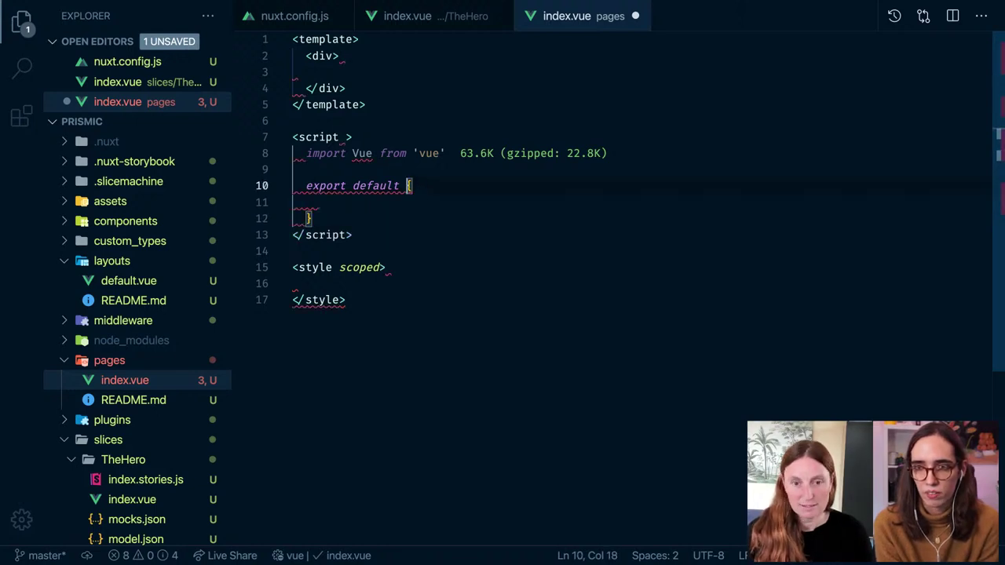
{"action": "key", "text": "ctrl+s"}
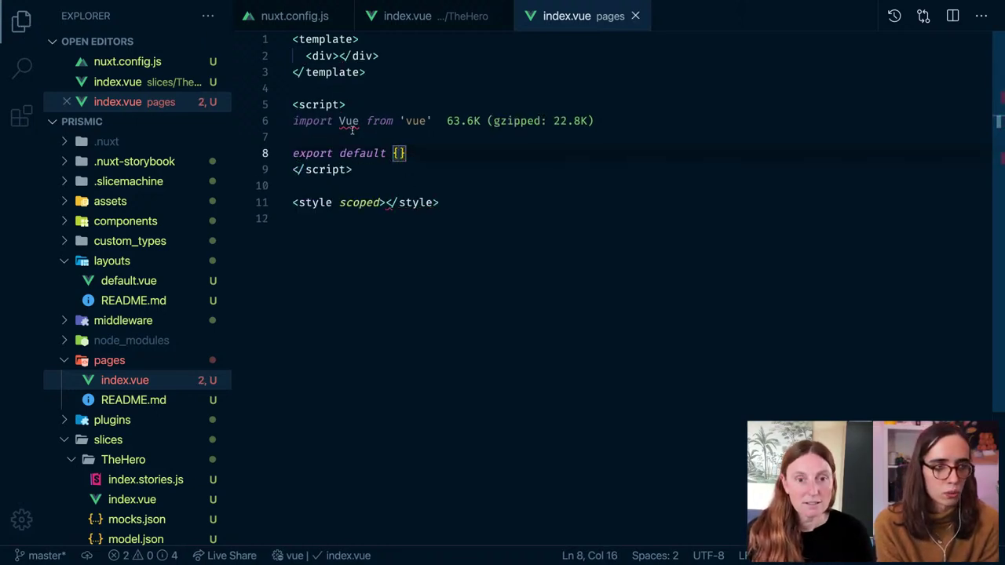
Step: Delete the import Vue line, save, and begin a new 'import sliz' line in the script
{"action": "triple_click", "coordinate": [369, 120]}
{"action": "key", "text": "BackSpace"}
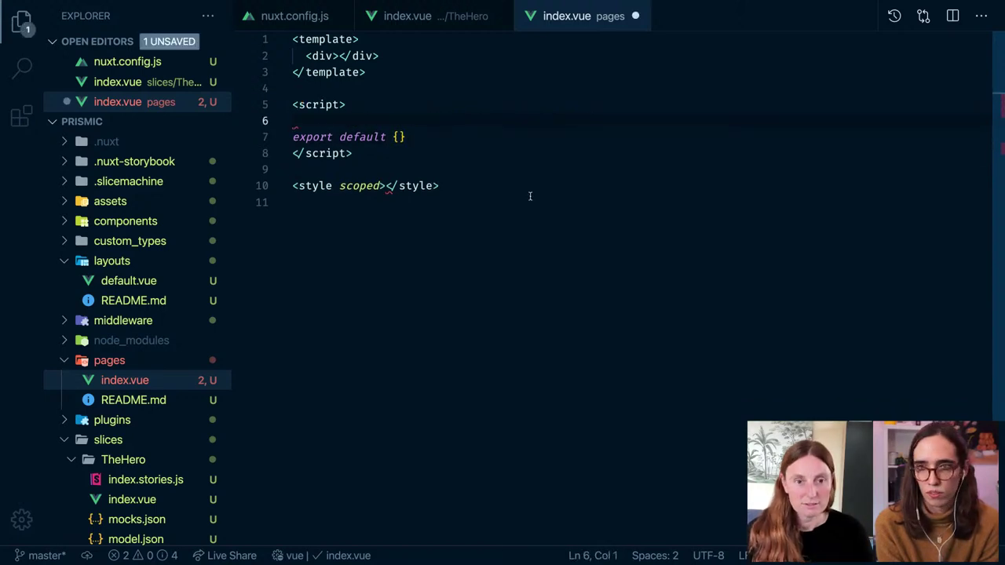
{"action": "left_click", "coordinate": [530, 196]}
{"action": "key", "text": "ctrl+s"}
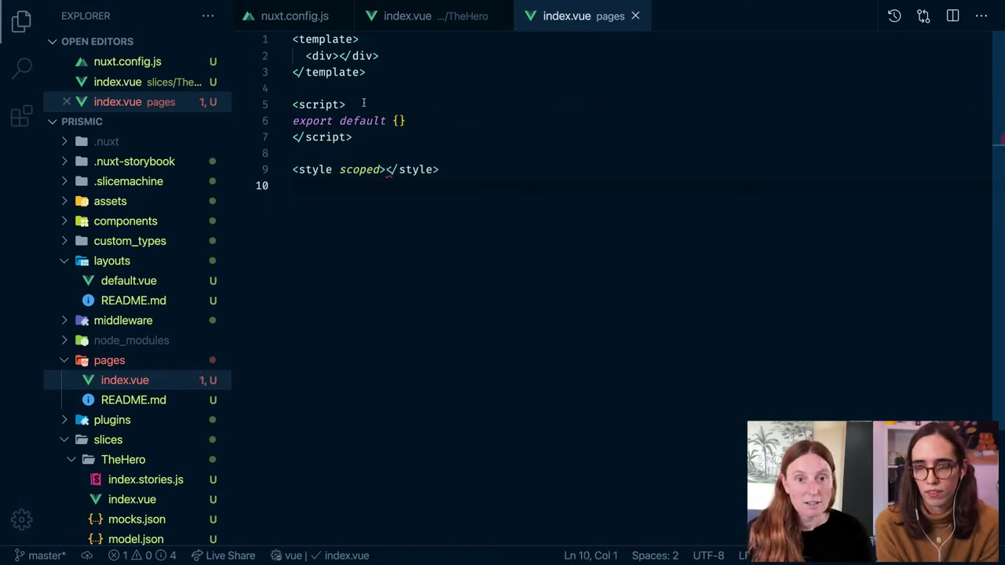
{"action": "left_click", "coordinate": [361, 103]}
{"action": "key", "text": "Return"}
{"action": "type", "text": "import s"}
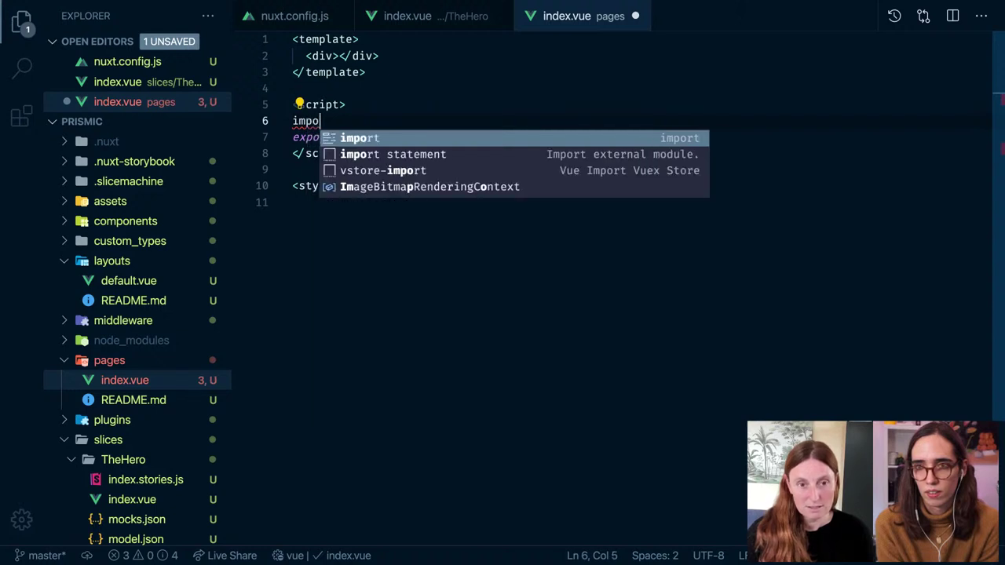